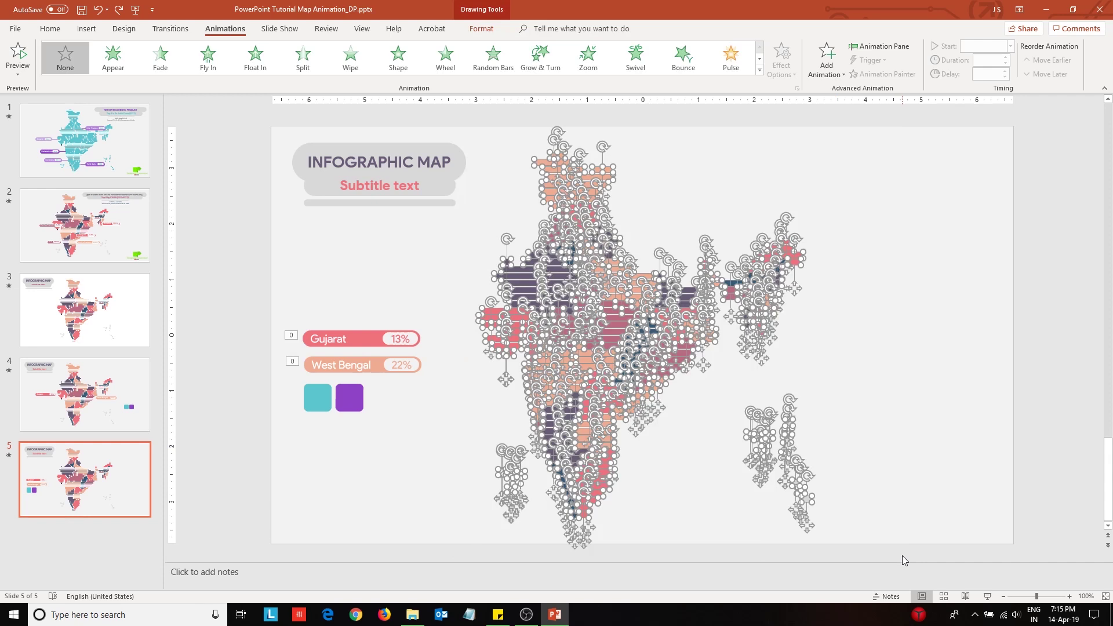
- Apply a Peek In entrance effect to the map bars, entering From Left
left_click(760, 71)
left_click(147, 303)
left_click(522, 271)
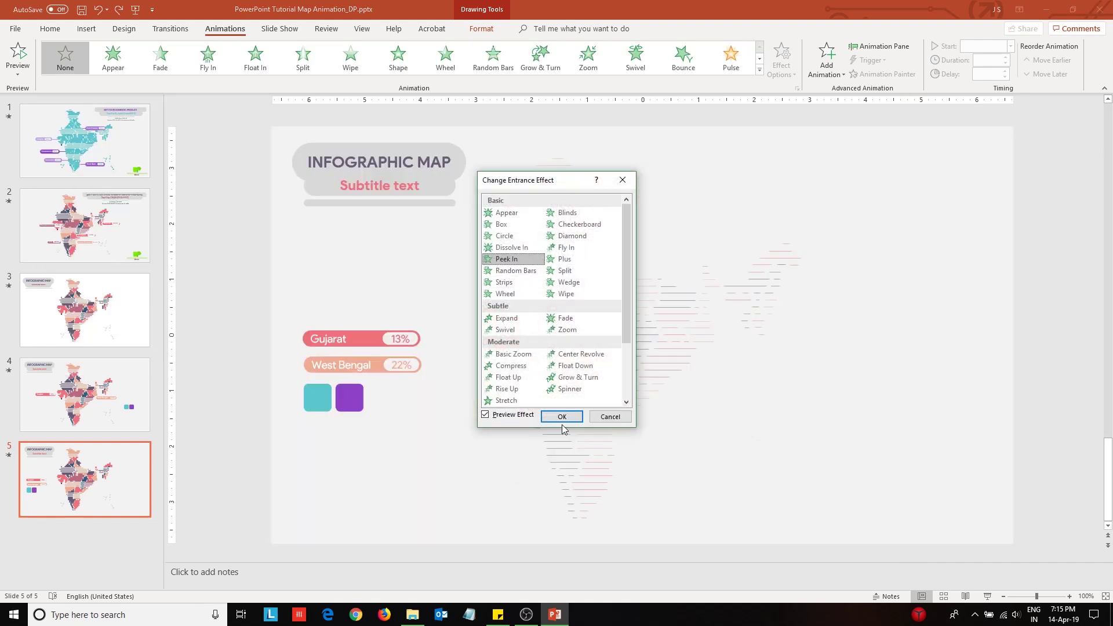
left_click(562, 416)
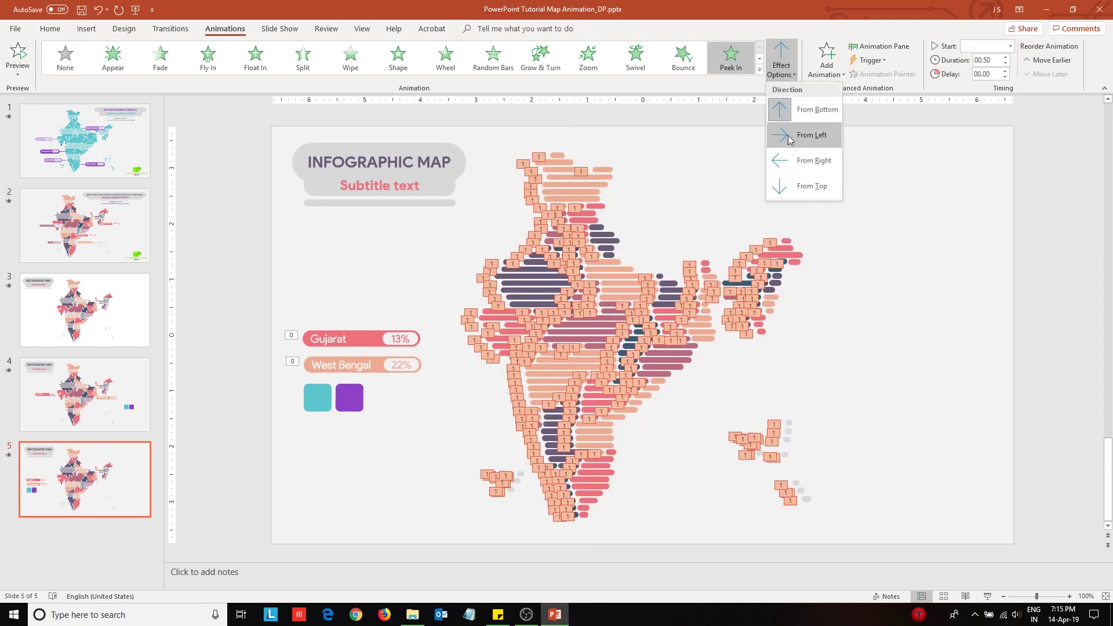
left_click(788, 135)
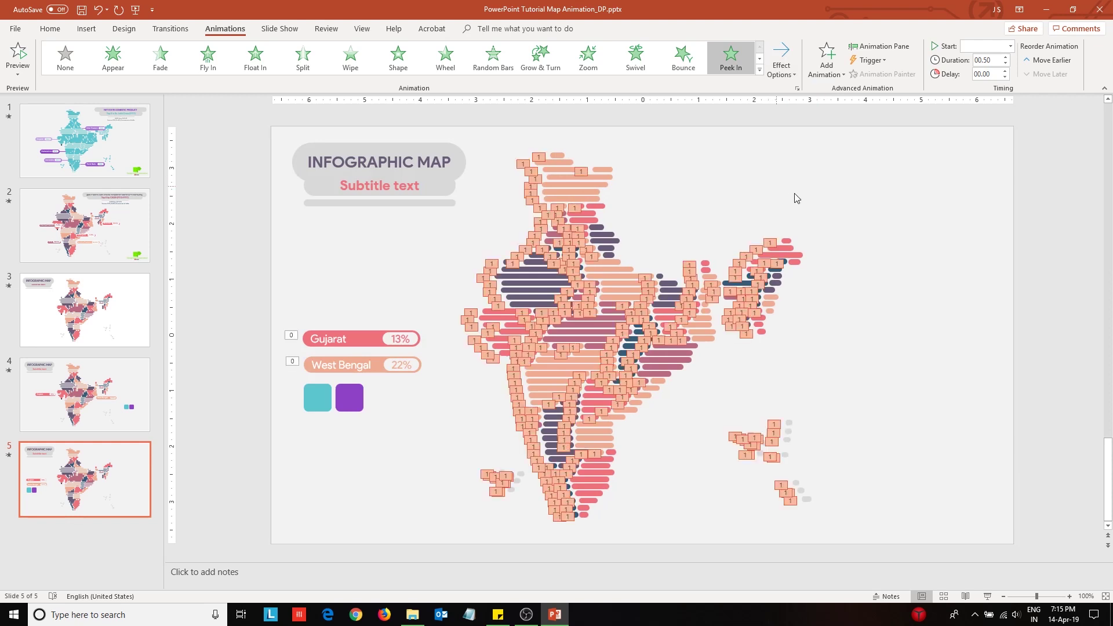
scroll(845, 355, "up", 5)
left_click(540, 203)
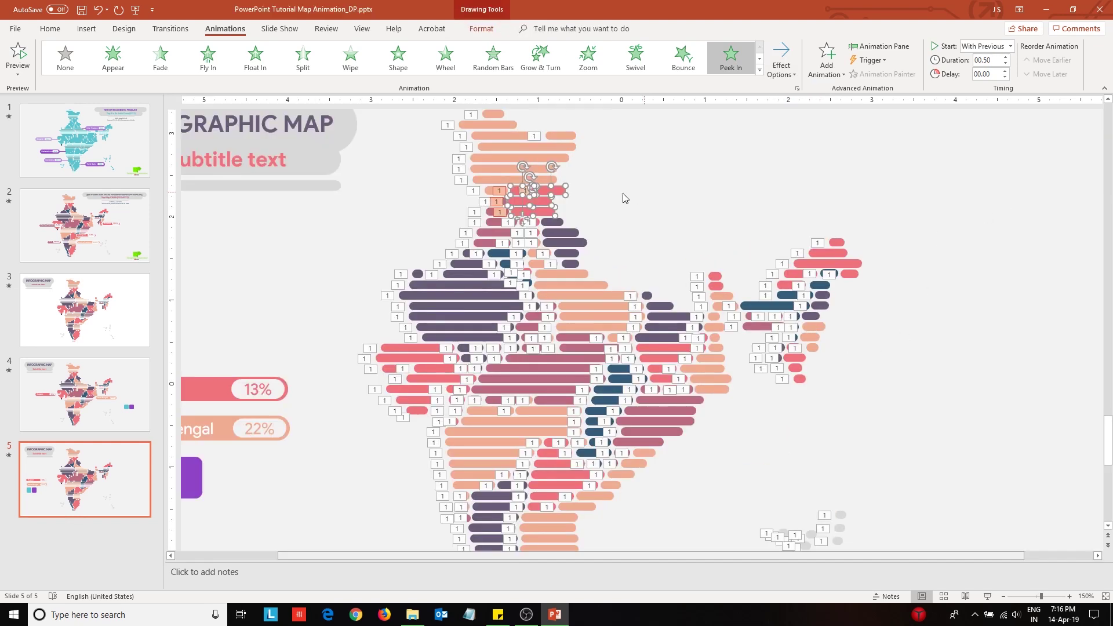
- Select the five bars at the map's northern tip and switch their Peek In direction to From Right
left_click(53, 30)
left_click(627, 172)
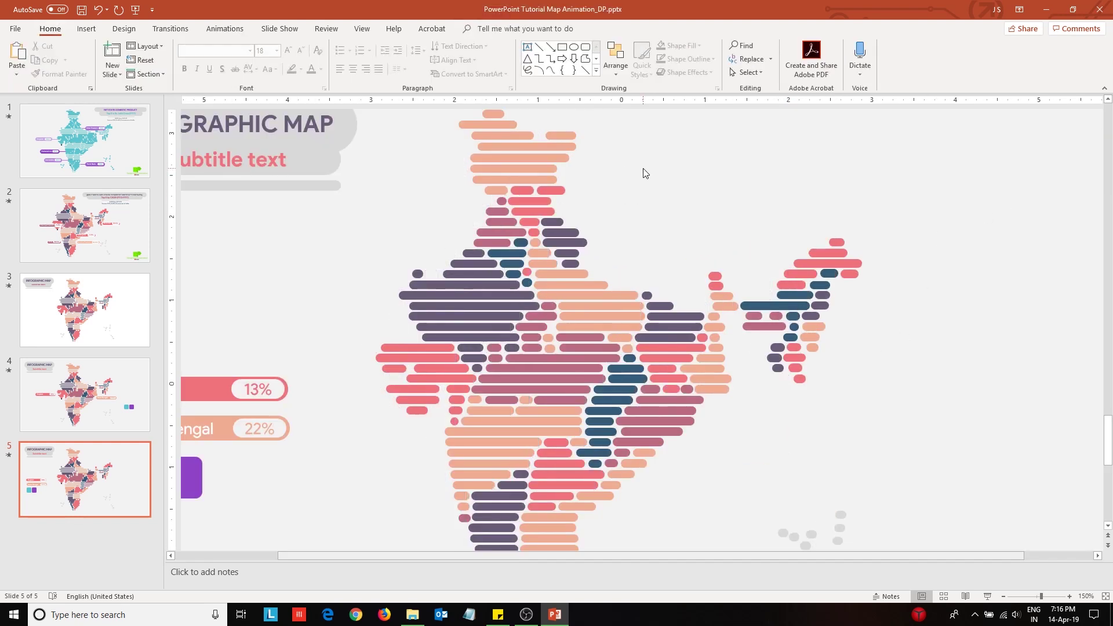
left_click(535, 233)
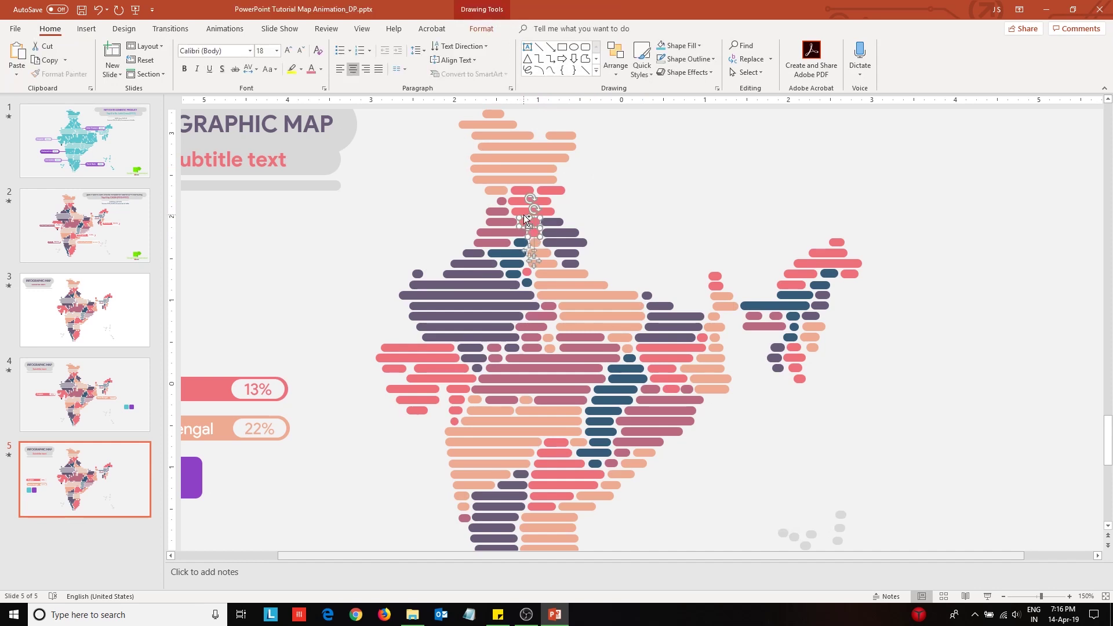
left_click(524, 213, "shift")
left_click(525, 201, "shift")
left_click(528, 190, "shift")
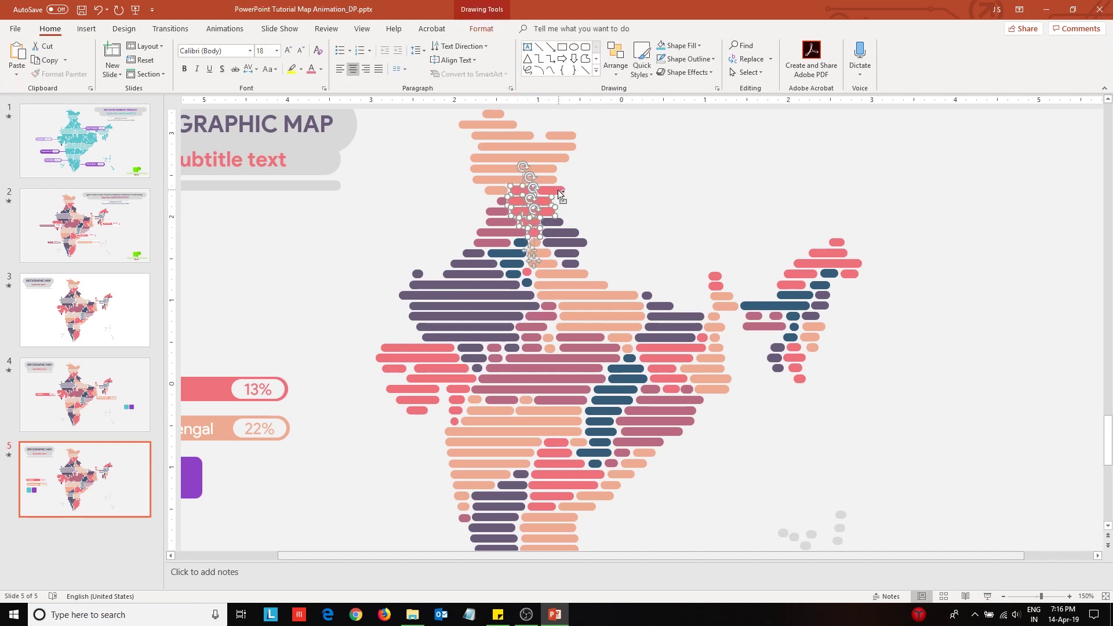
left_click(552, 190, "shift")
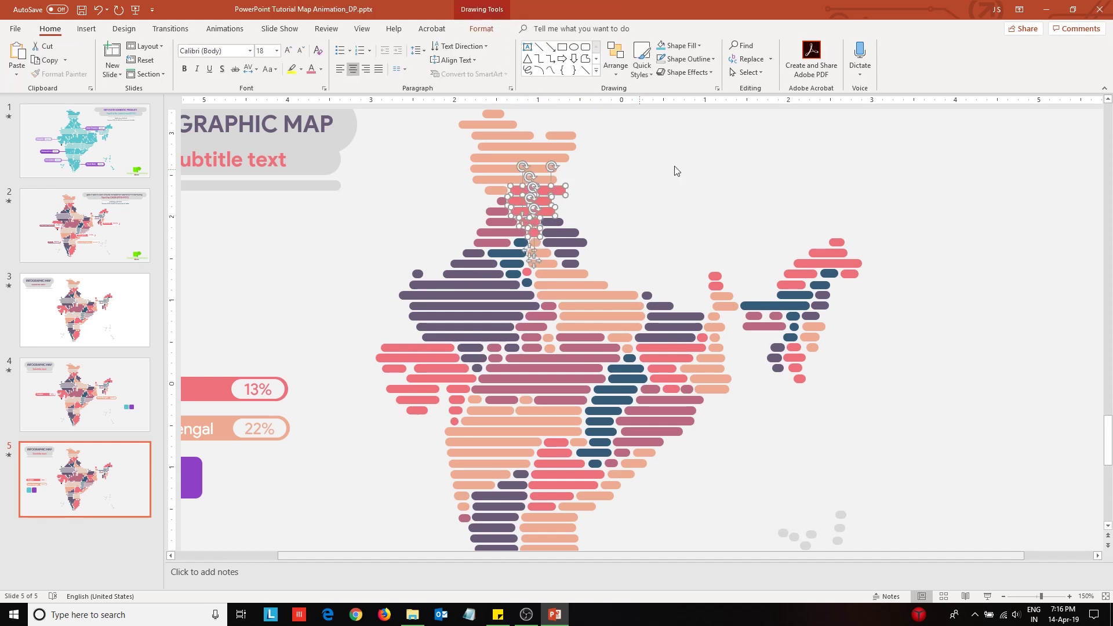
left_click(225, 29)
left_click(782, 67)
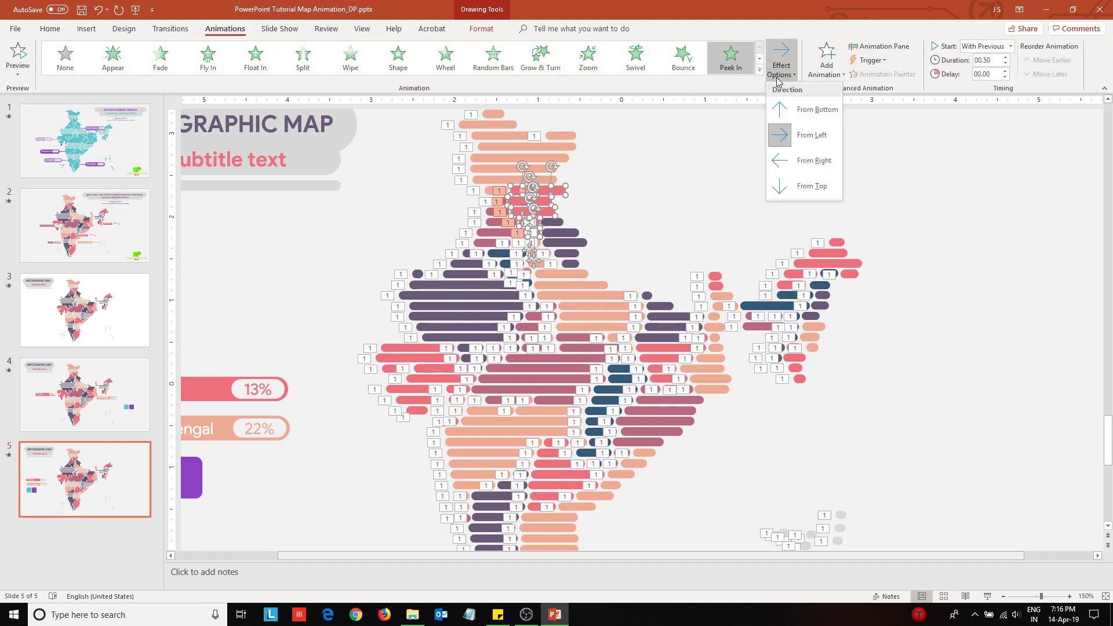
left_click(797, 165)
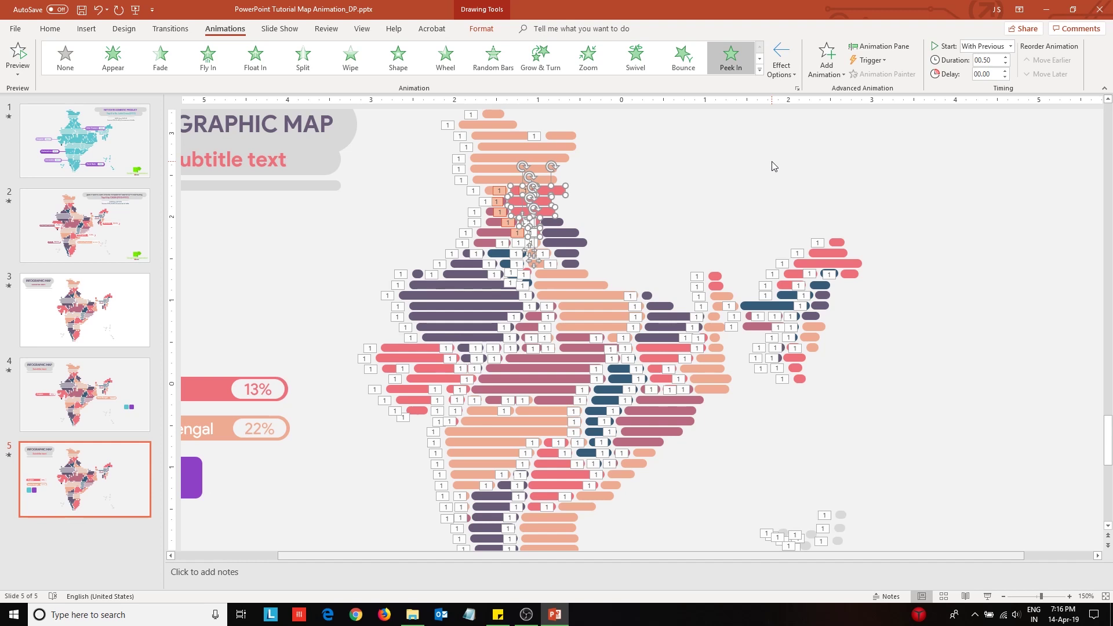
- Select every animation in the Animation Pane and set their duration to 00.02 seconds
left_click(716, 175)
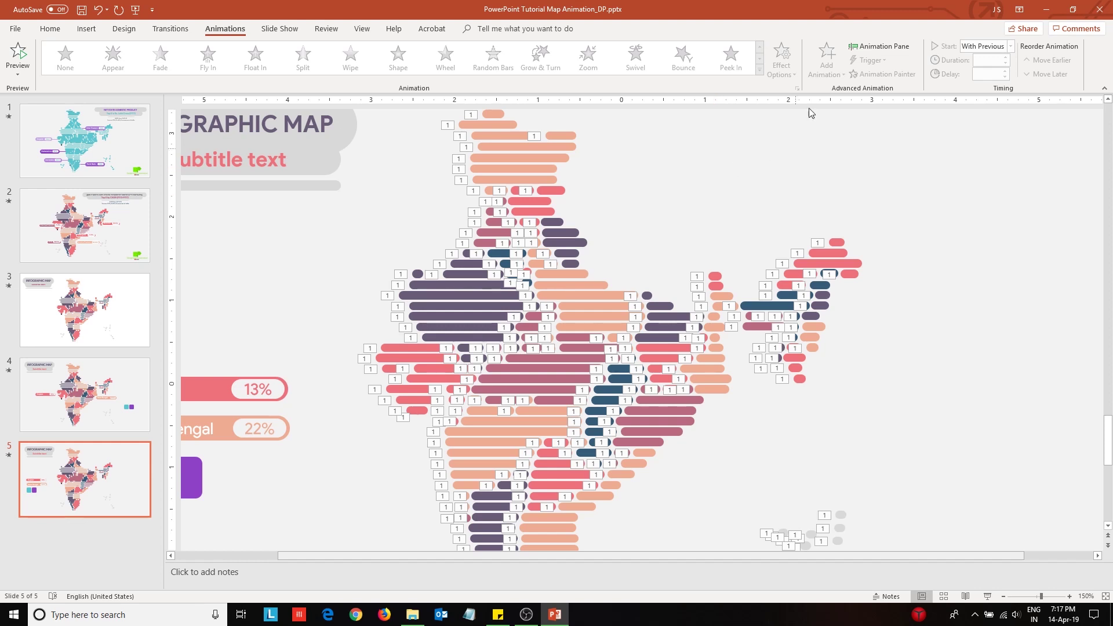
left_click(864, 50)
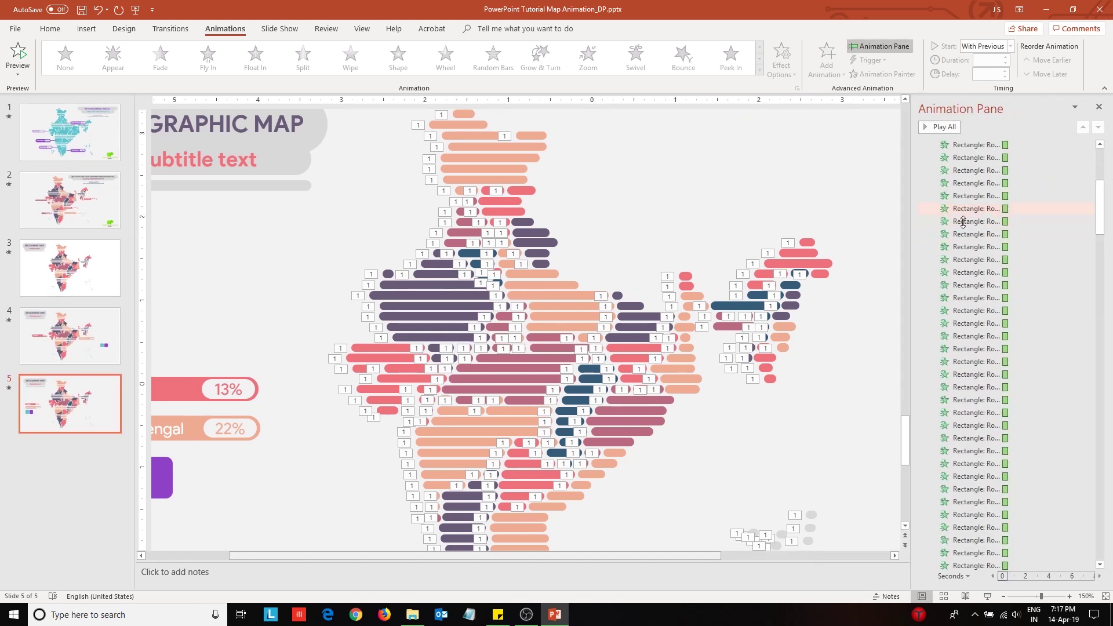
left_click(1016, 250)
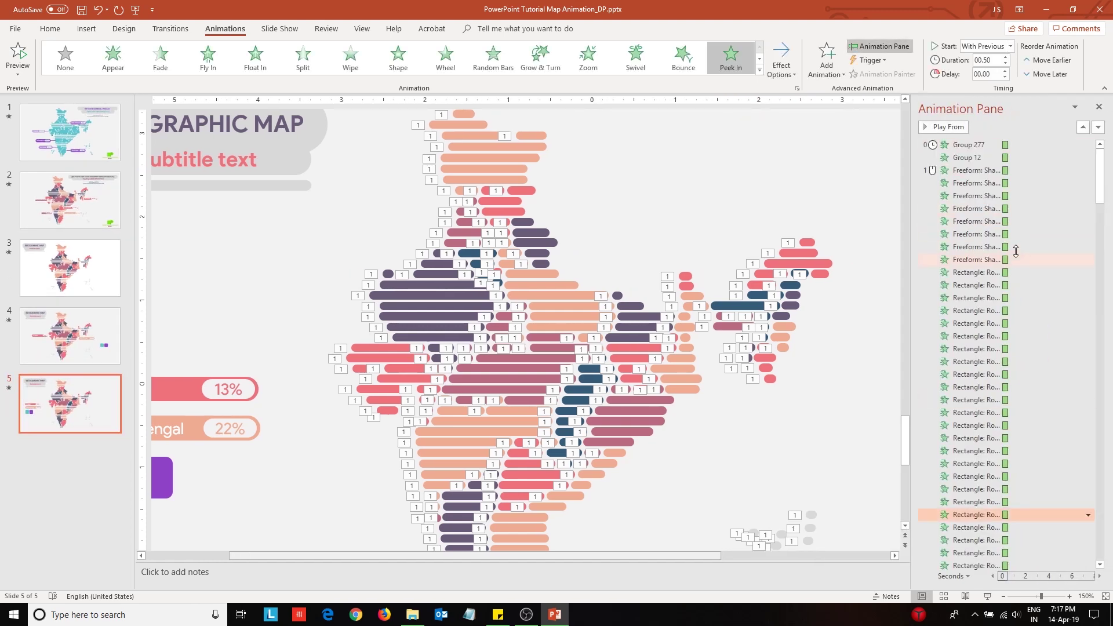
left_click(989, 171)
scroll(1035, 470, "down", 10)
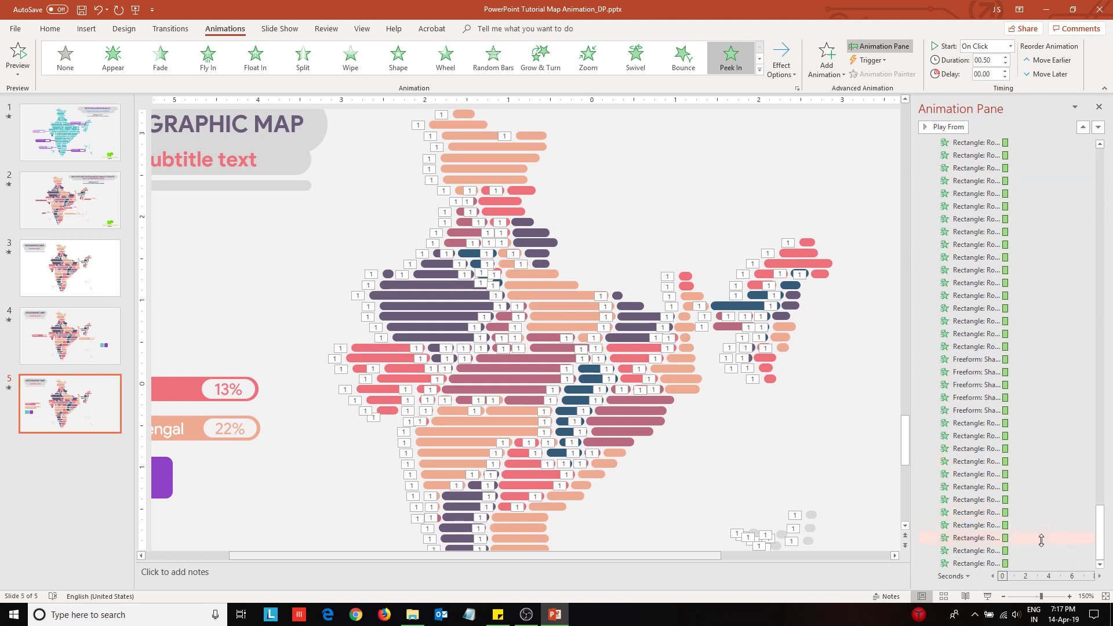
key("ctrl+a")
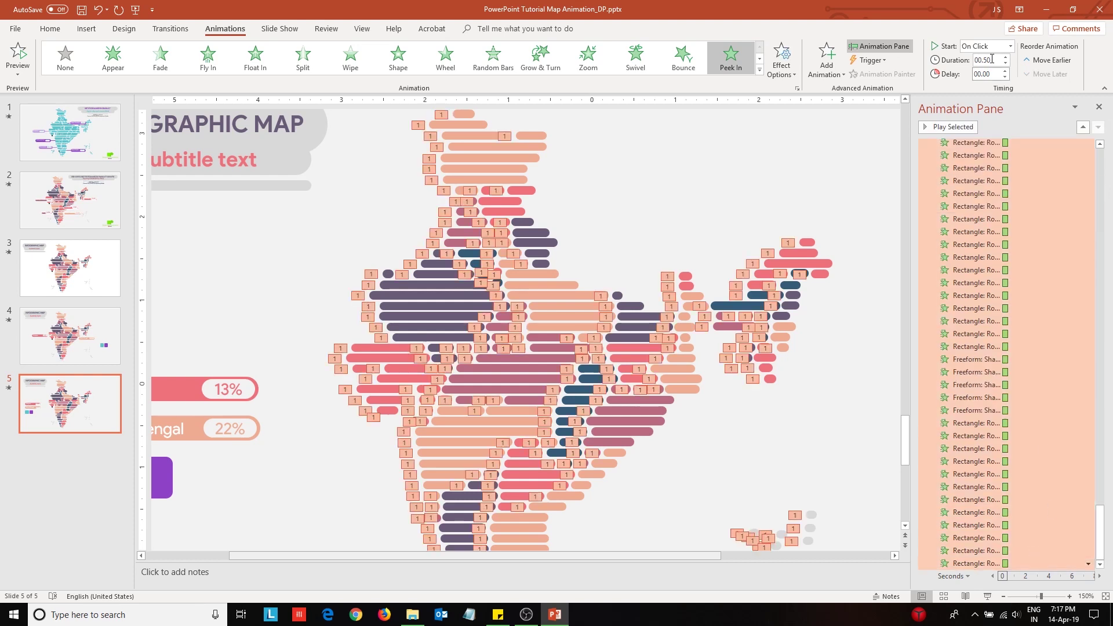
left_click(997, 62)
type("00.02")
- Make the animations start After Previous and move the Freeform rows above Group 277 and Group 12
right_click(999, 435)
left_click(1027, 458)
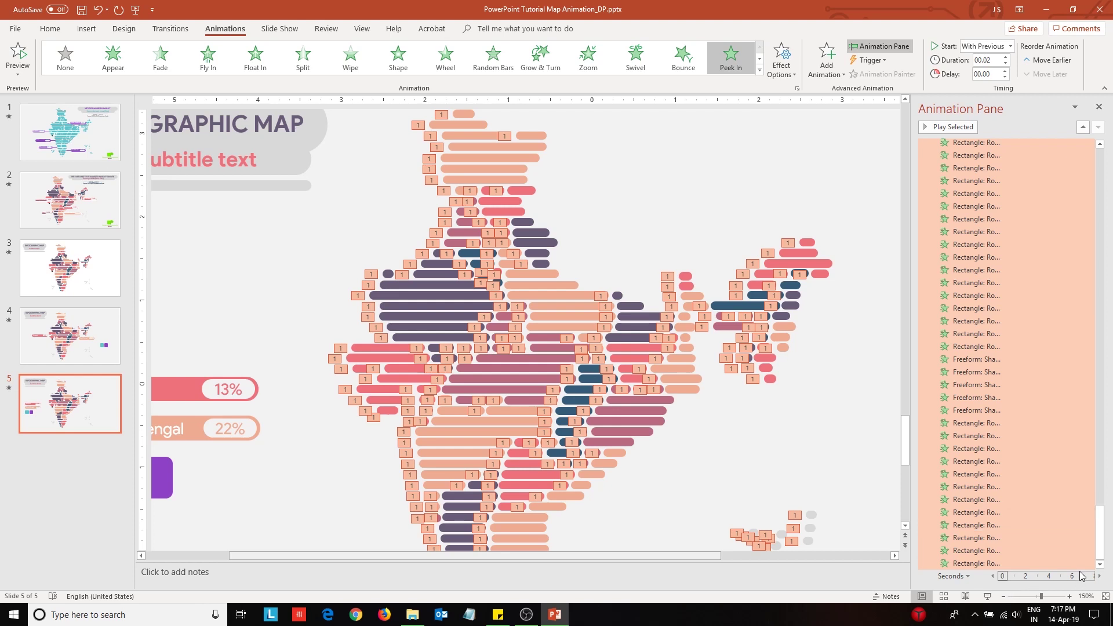
right_click(1072, 563)
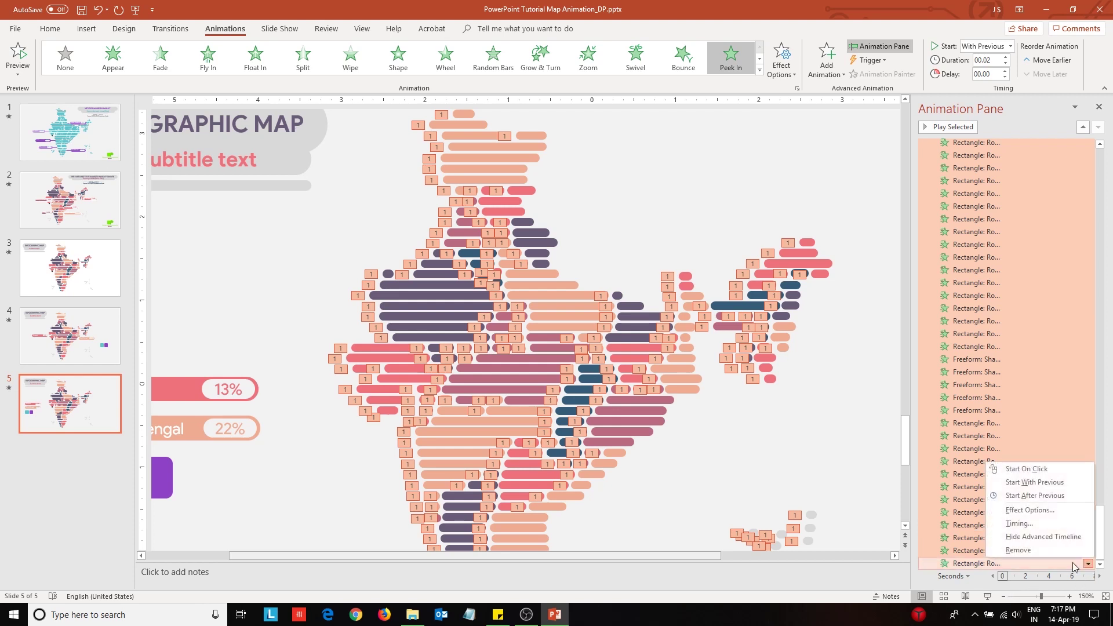
left_click(1037, 494)
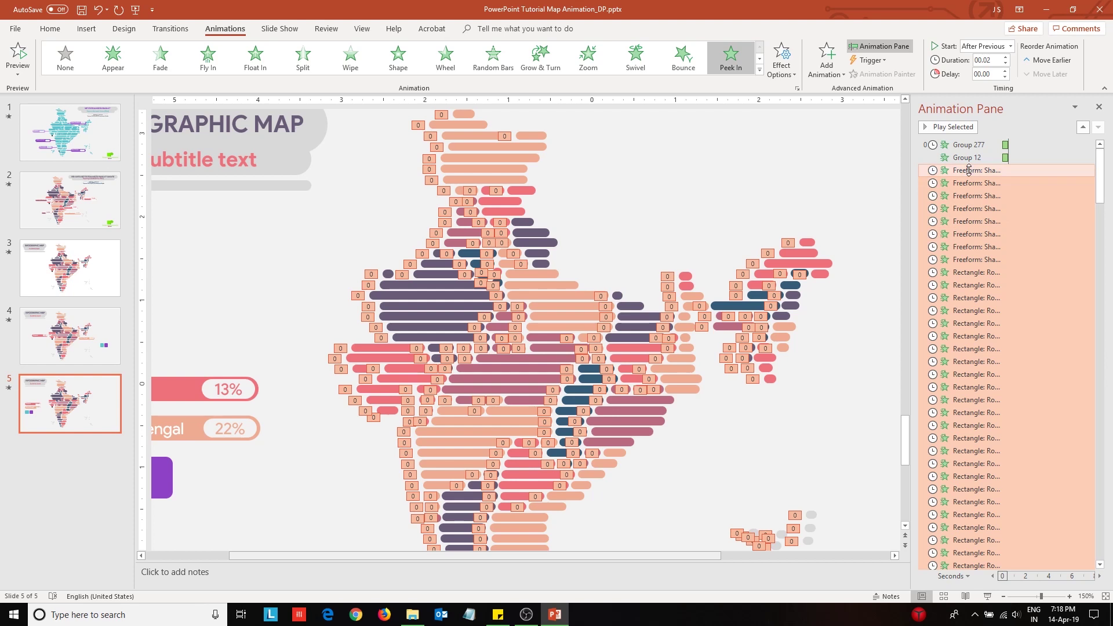
left_click_drag(998, 170, 975, 146)
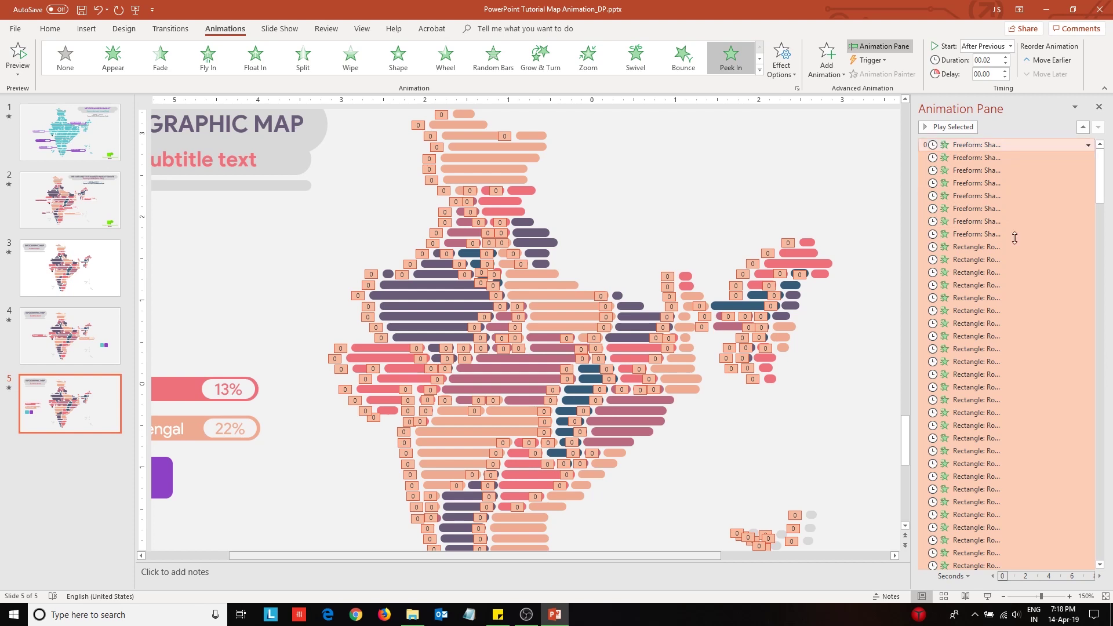
scroll(999, 278, "down", 10)
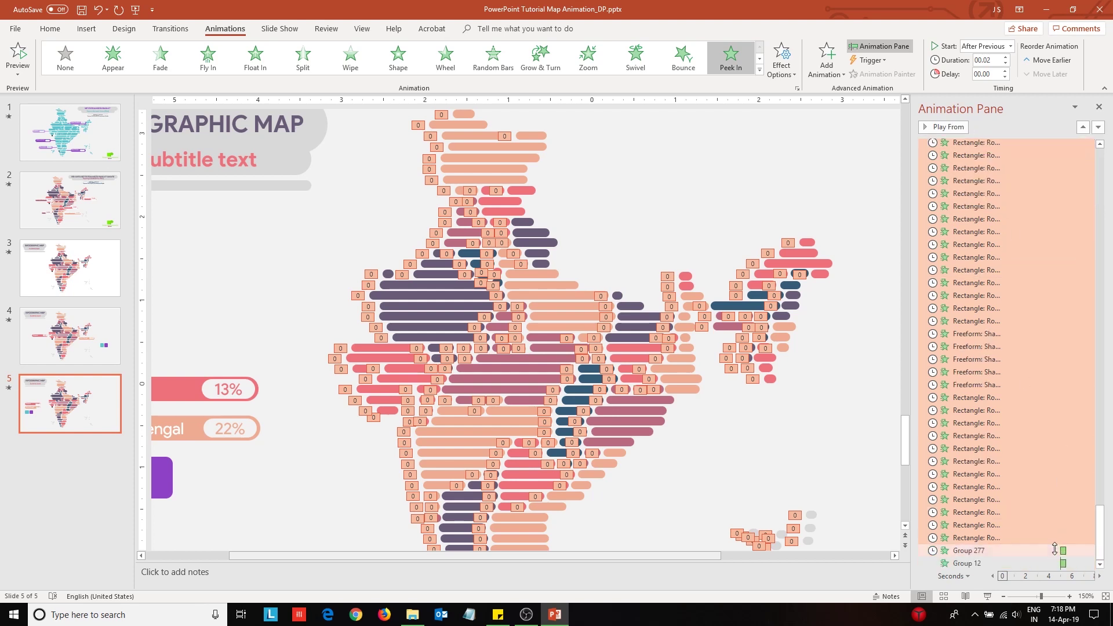
left_click(1042, 381)
key("End")
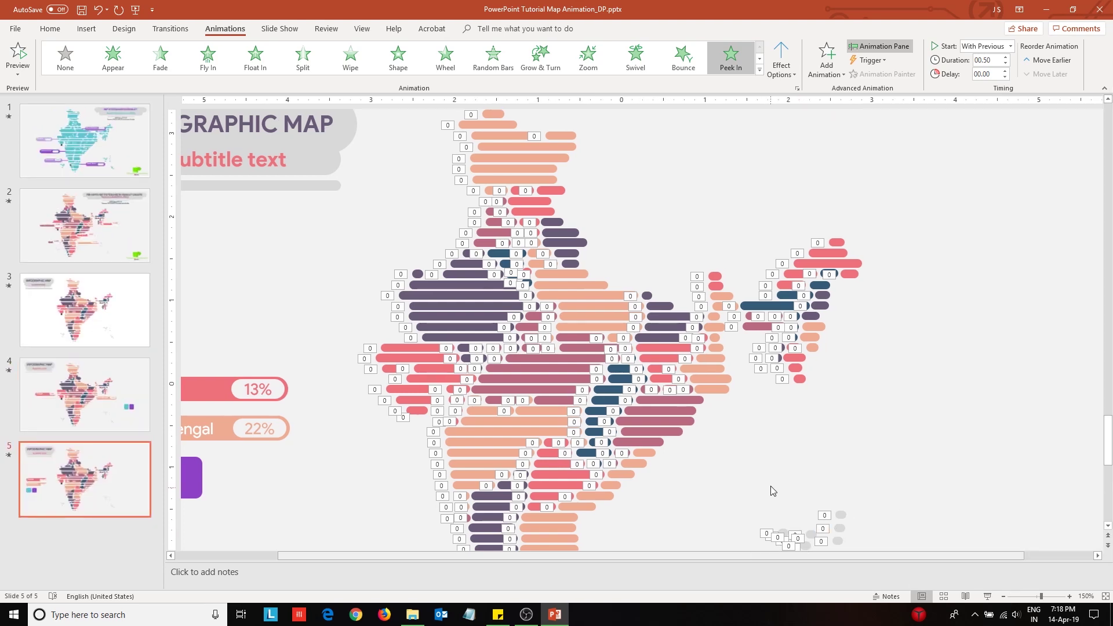
- Delete the West Bengal 22% label, re-frame the zoom, and go back to the Home tab
left_click(236, 440)
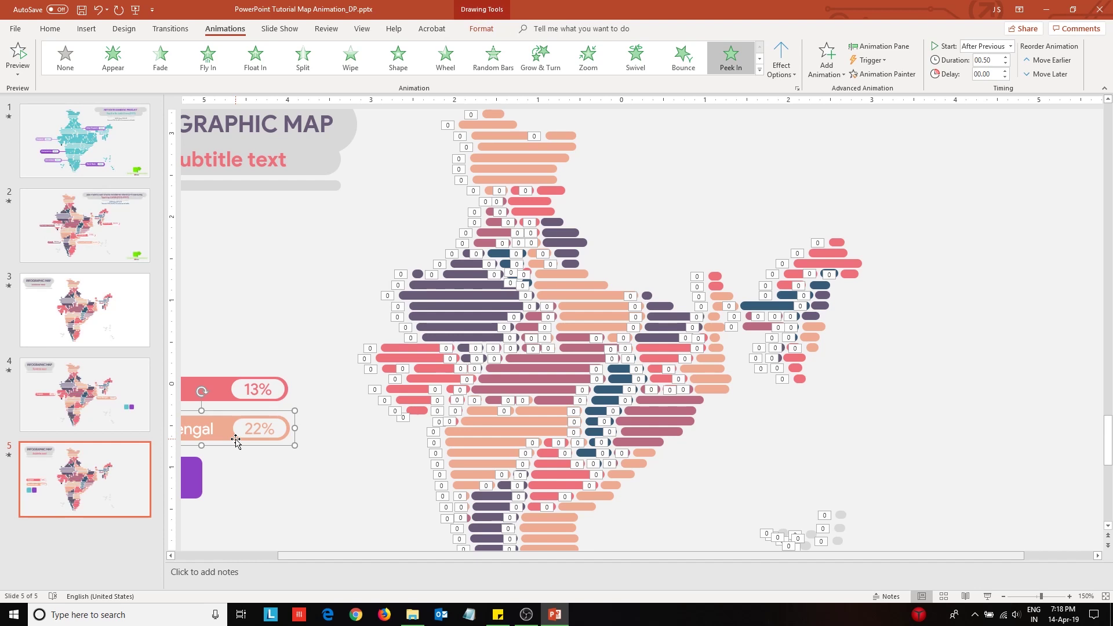
key("Delete")
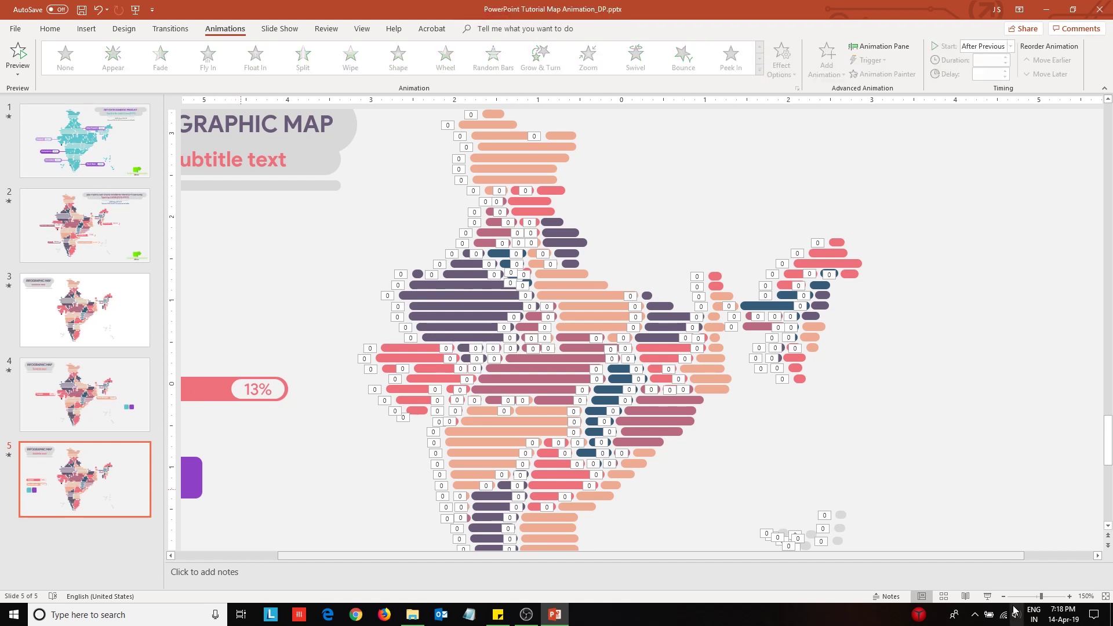
left_click(1004, 597)
left_click(1004, 596)
left_click(1004, 596)
left_click(1004, 597)
left_click(1004, 597)
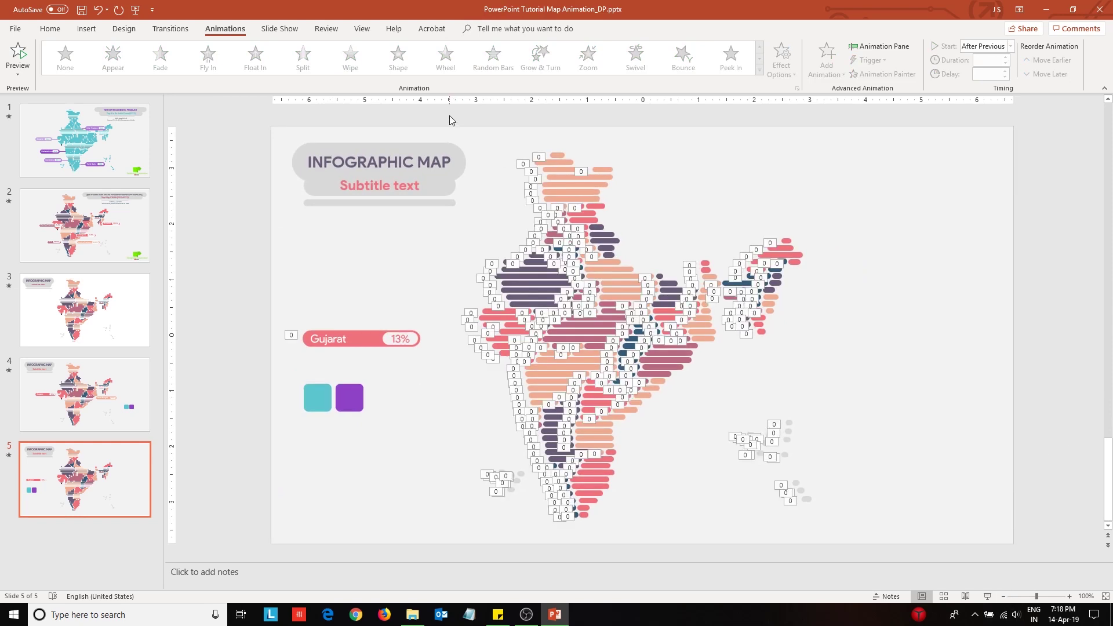
left_click(1045, 597)
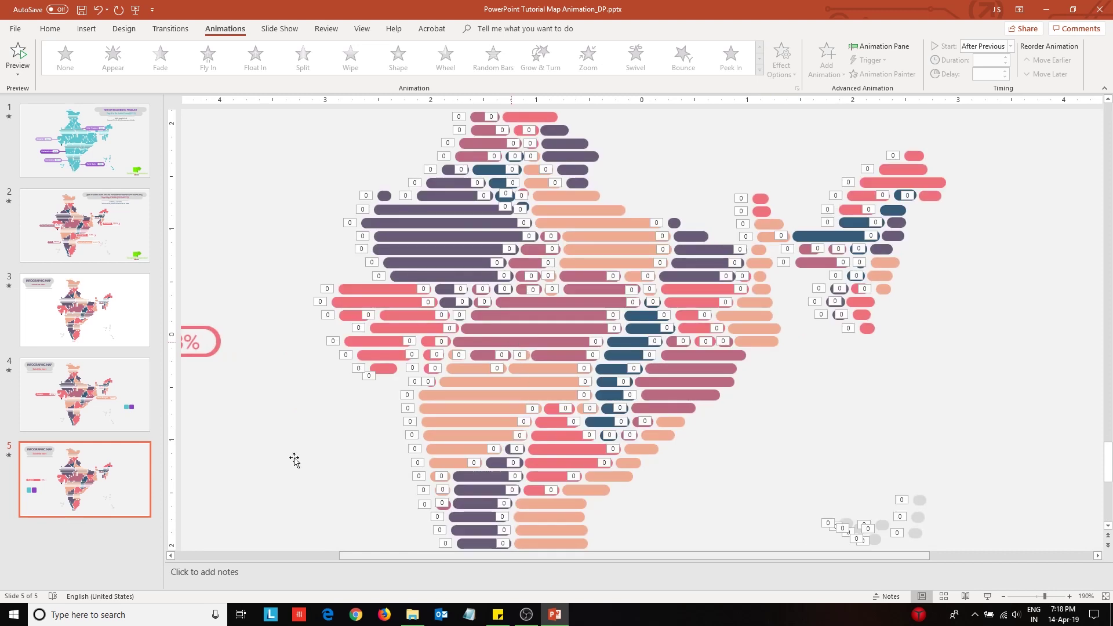
left_click_drag(555, 555, 511, 555)
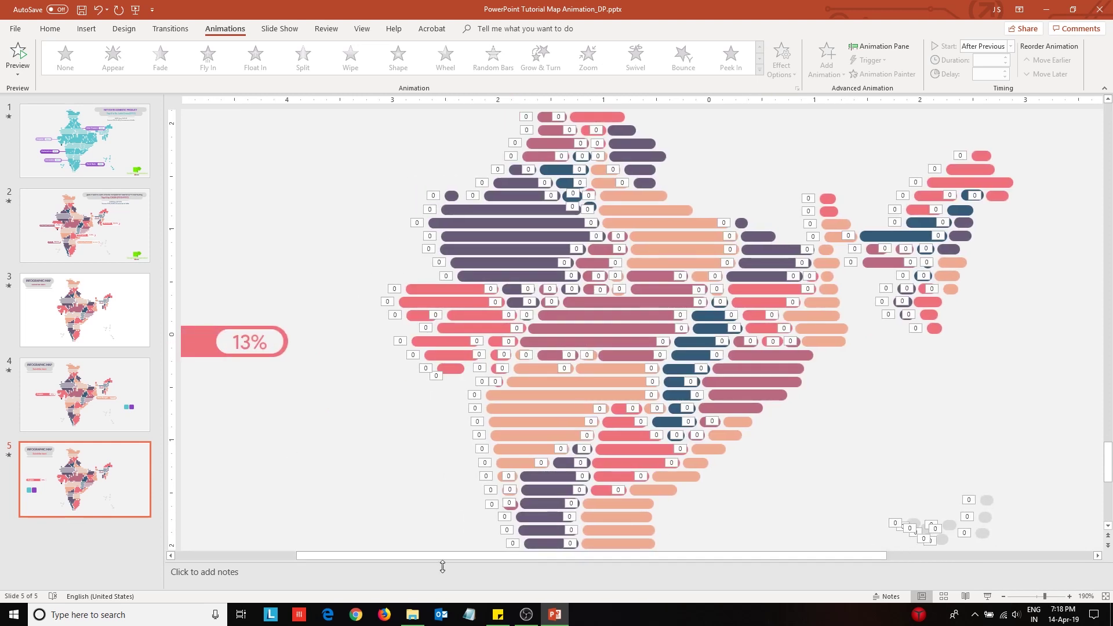
left_click_drag(445, 560, 440, 562)
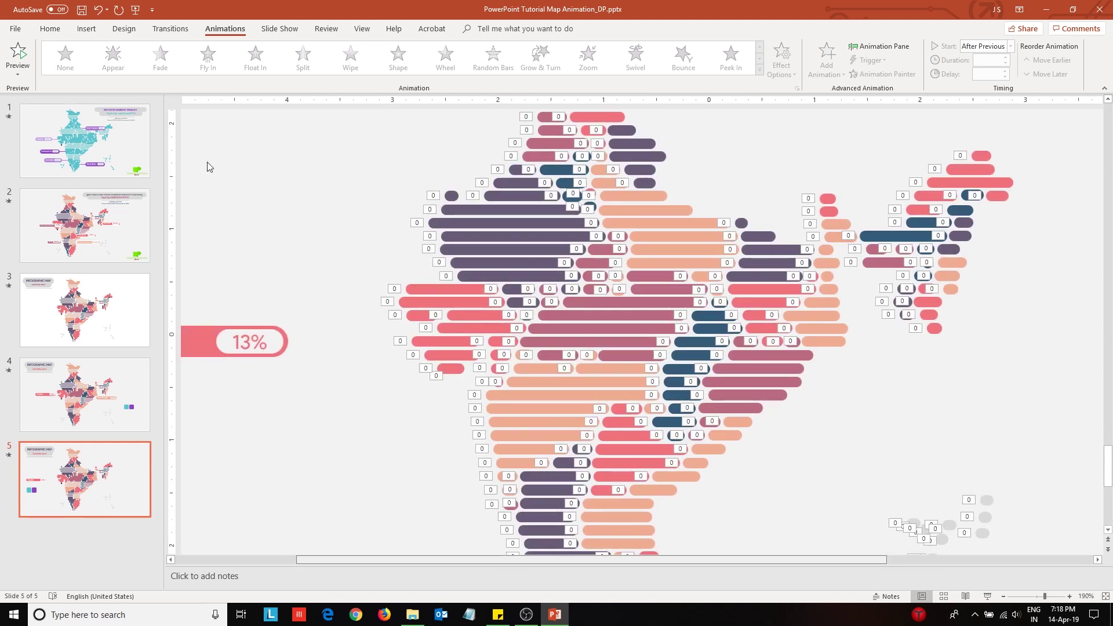
left_click(51, 29)
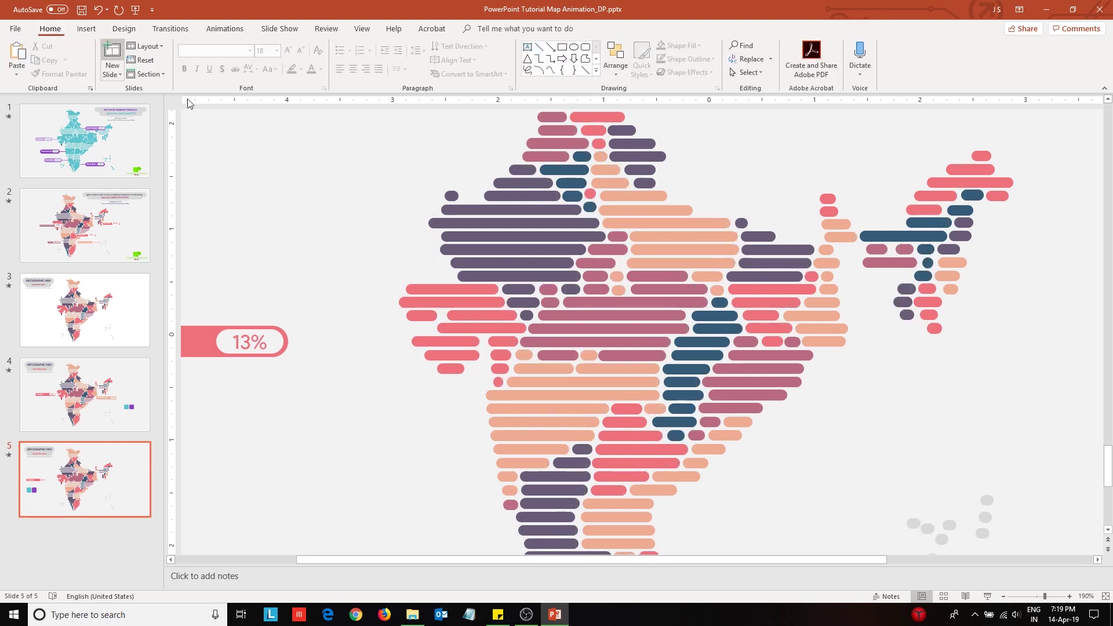
- Select all the pink Gujarat bars on the map's western edge and bring up the Add Animation gallery
left_click_drag(395, 276, 508, 311)
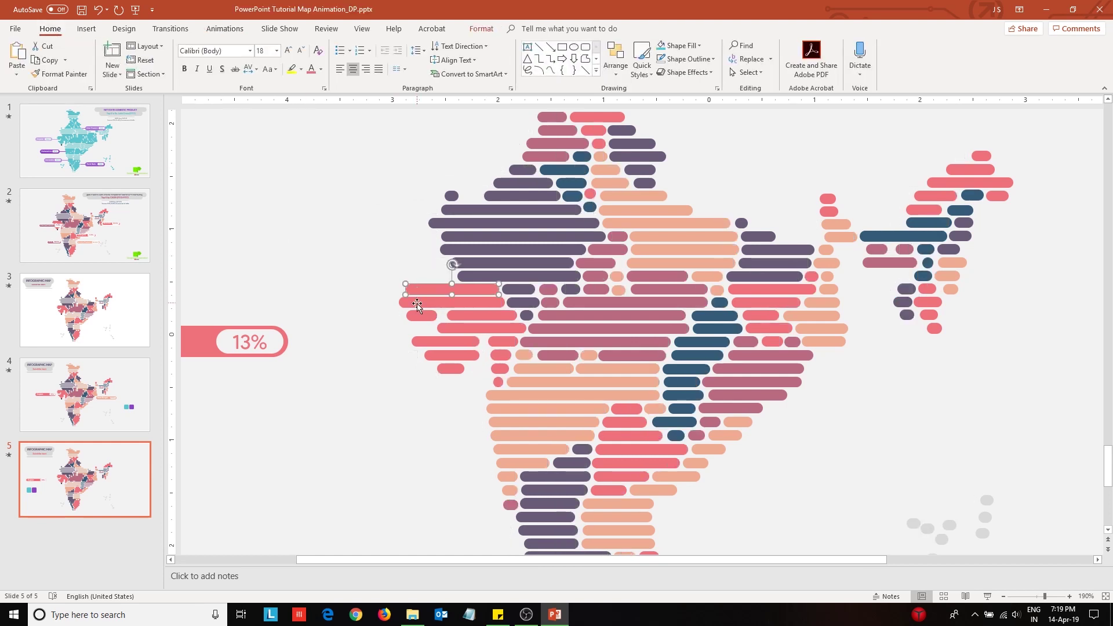
left_click(453, 315, "shift")
left_click(458, 327, "shift")
left_click(456, 341, "shift")
left_click(455, 354, "shift")
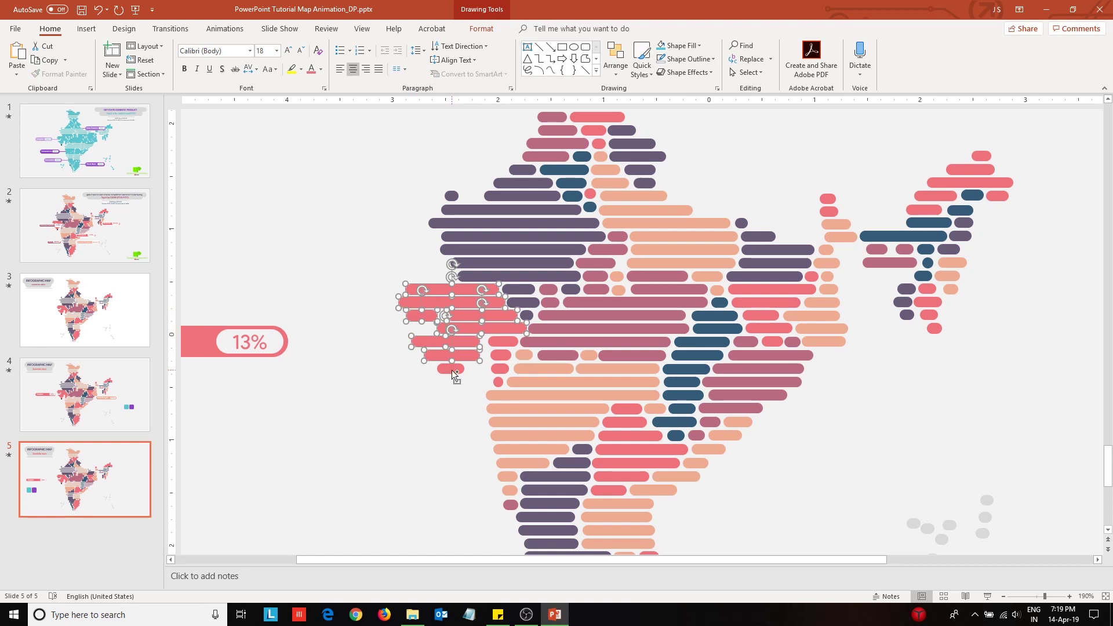
left_click(452, 369, "shift")
left_click(502, 342, "shift")
left_click(501, 355, "shift")
left_click(504, 369, "shift")
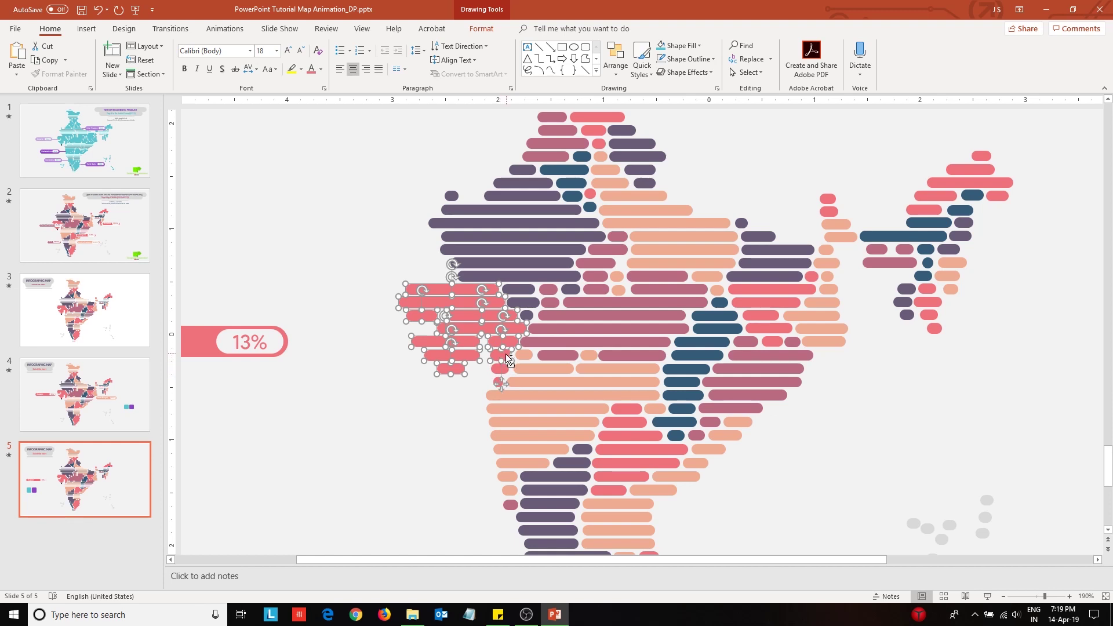
left_click(503, 370, "shift")
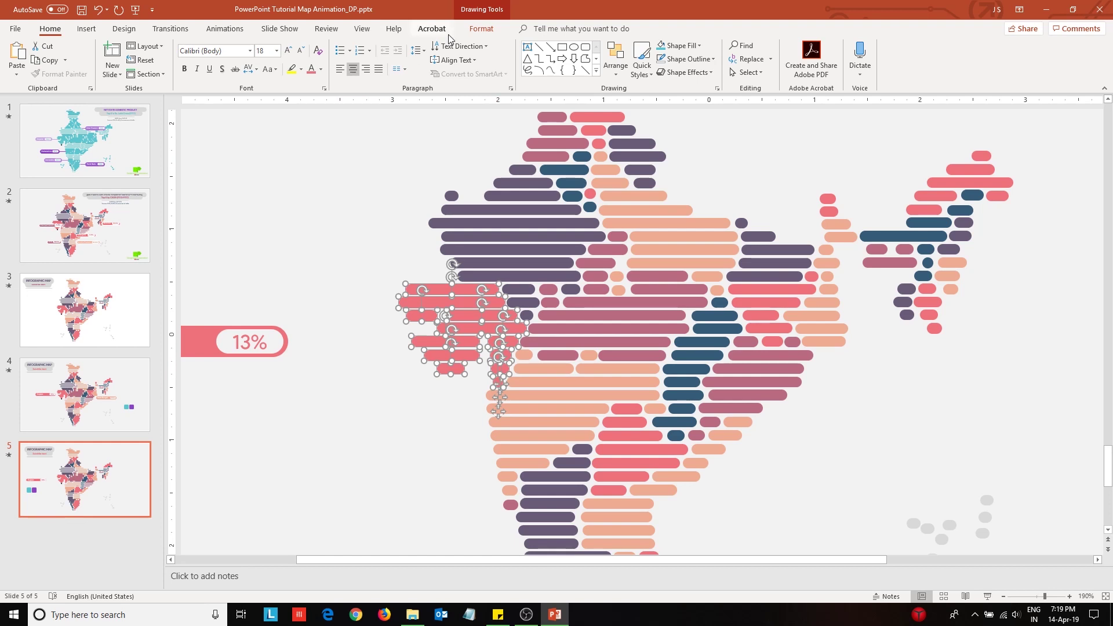
left_click(225, 28)
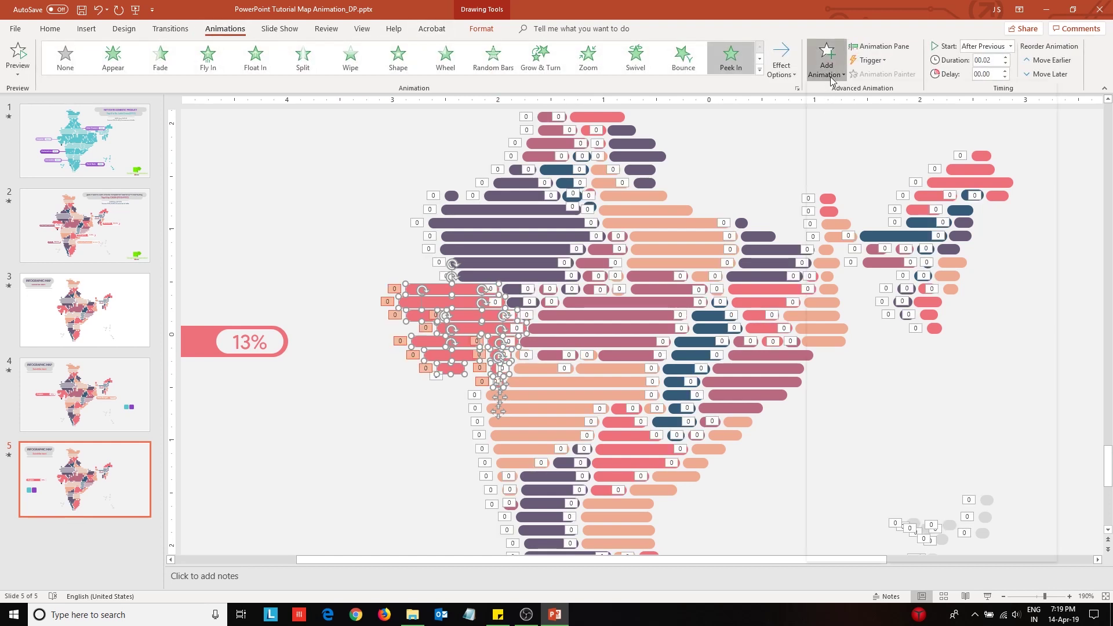
left_click(826, 64)
- Add a Fill Color emphasis to the Gujarat bars with a 0.50-second duration
left_click(926, 279)
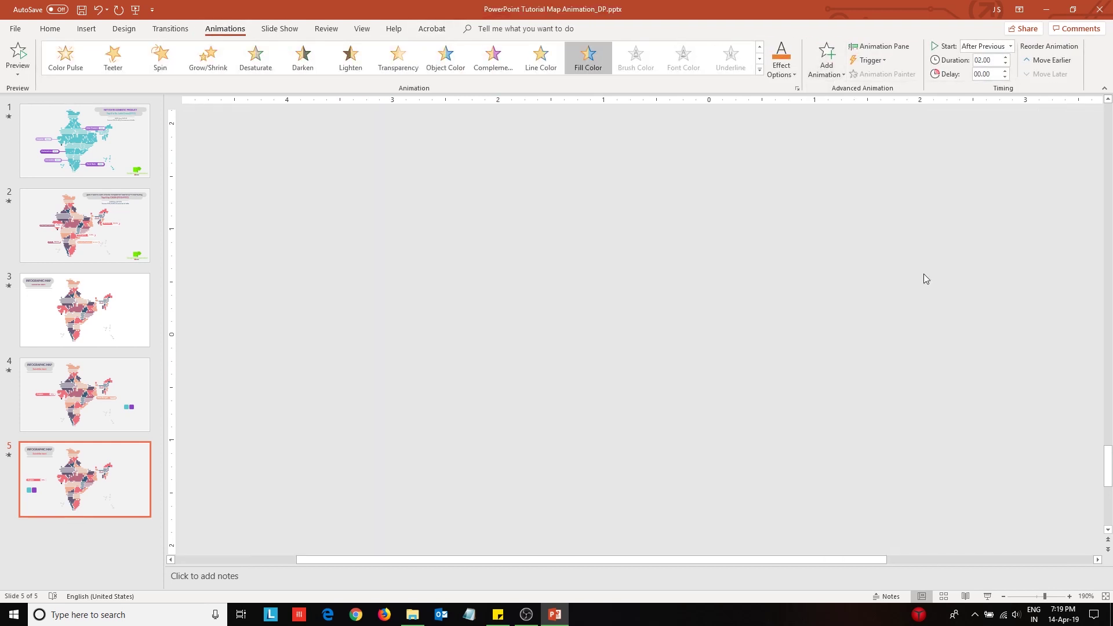
left_click(791, 74)
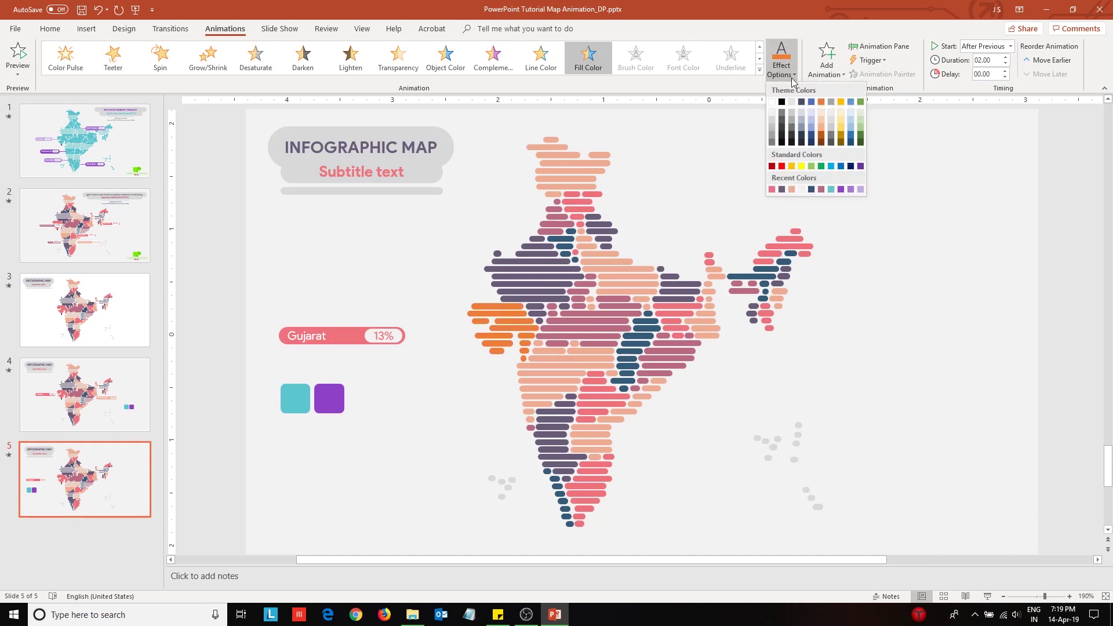
left_click(868, 47)
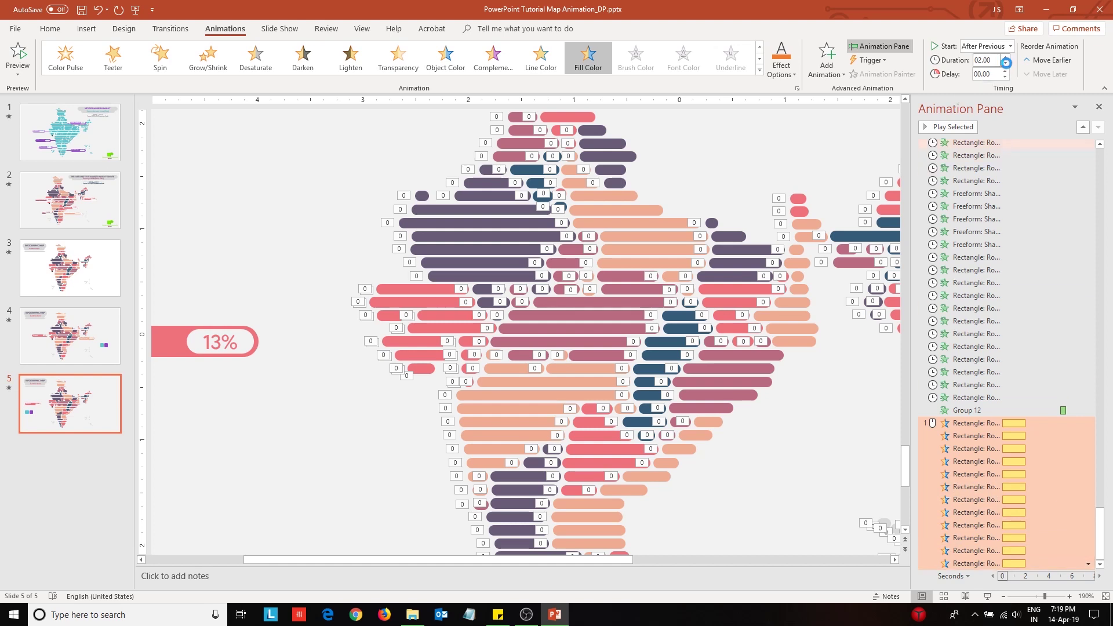
left_click(1006, 64)
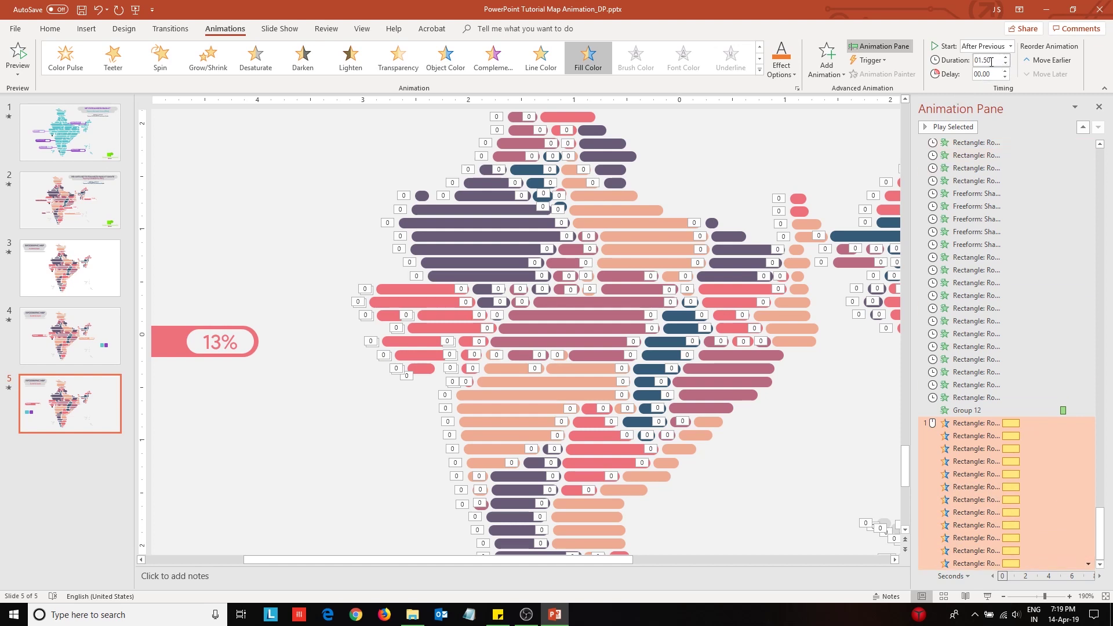
left_click(993, 65)
type(".50")
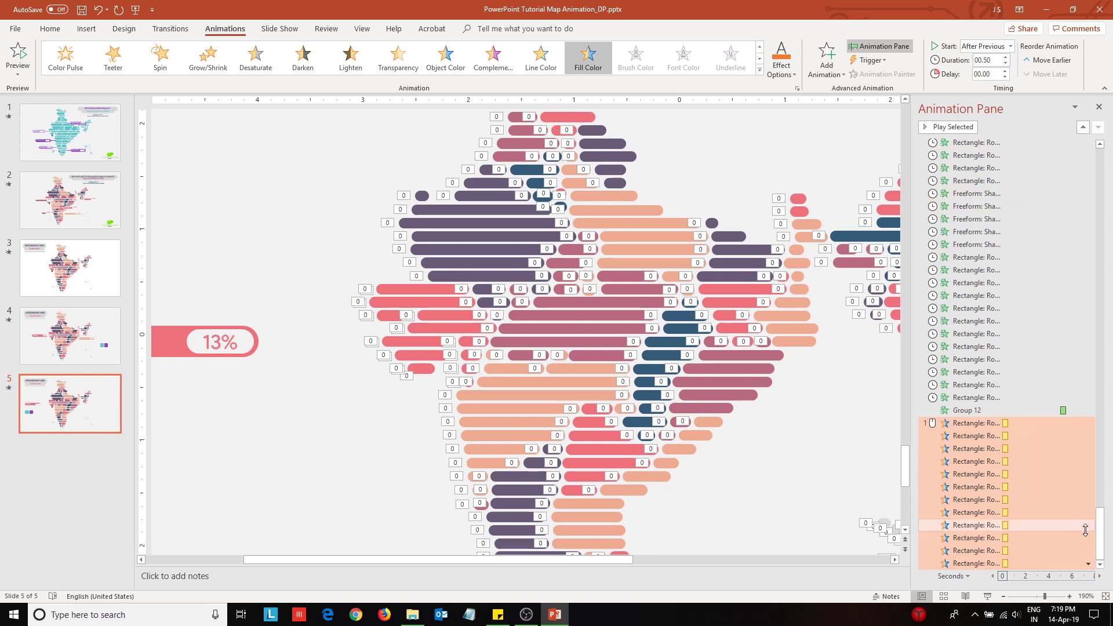
- Set the Fill Color effect's highlight colour to purple from Recent Colors
left_click(1087, 567)
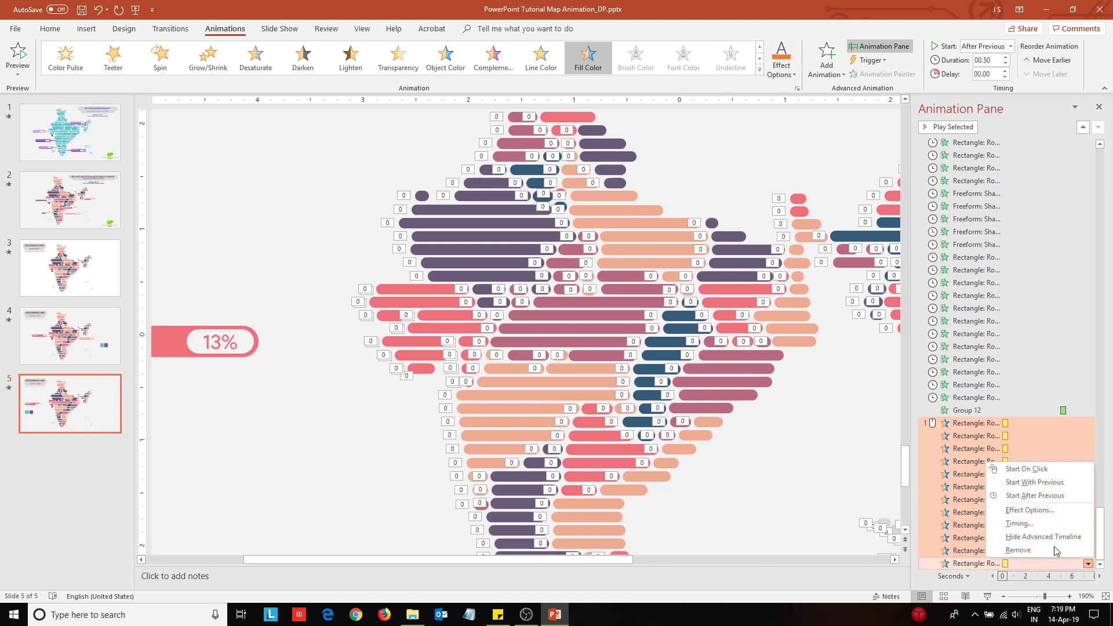
left_click(1058, 512)
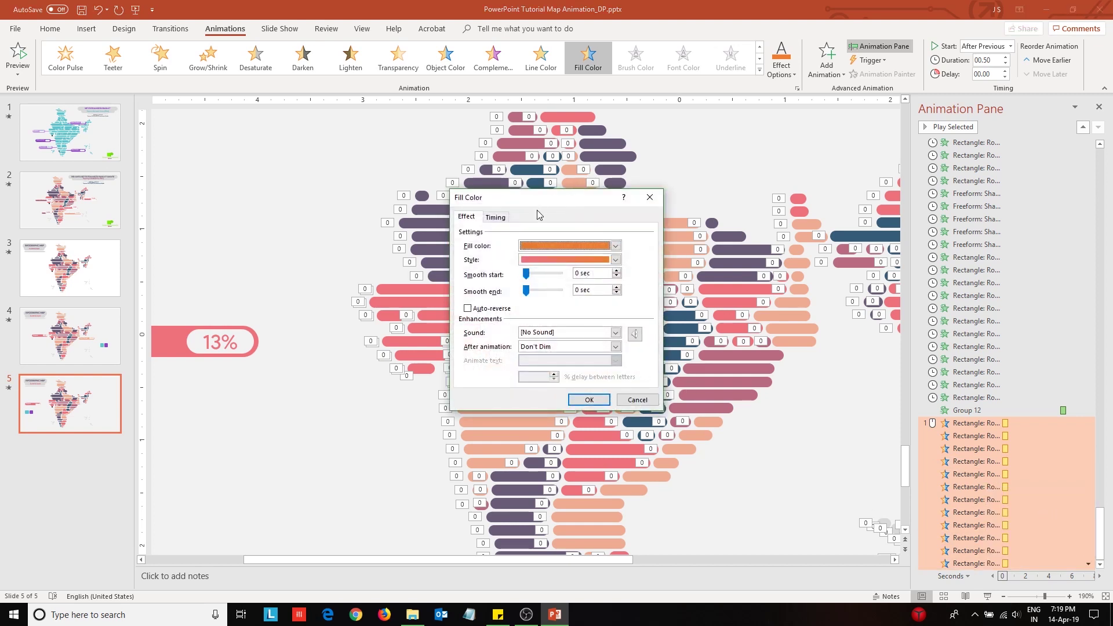
left_click(565, 245)
left_click(559, 274)
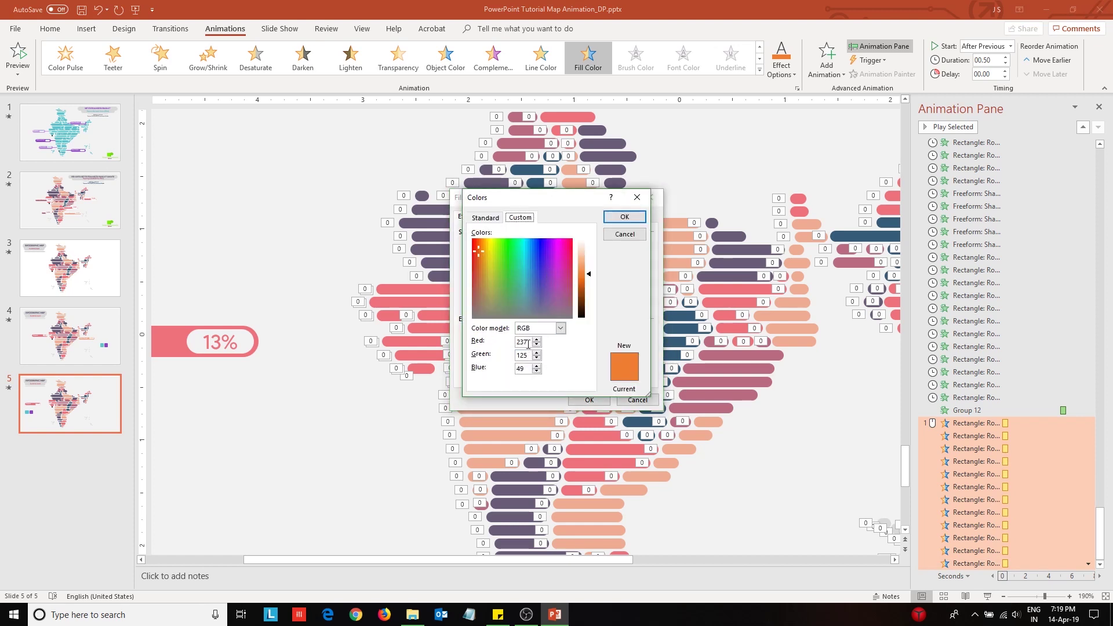
left_click(527, 343)
double_click(527, 343)
left_click(640, 200)
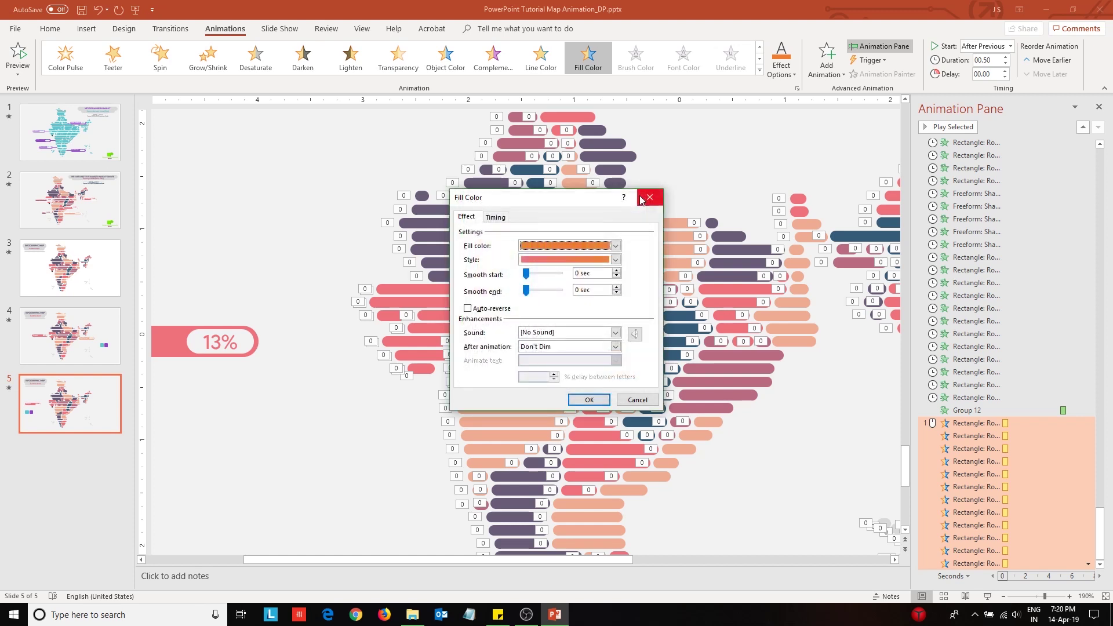
left_click(652, 197)
left_click(789, 72)
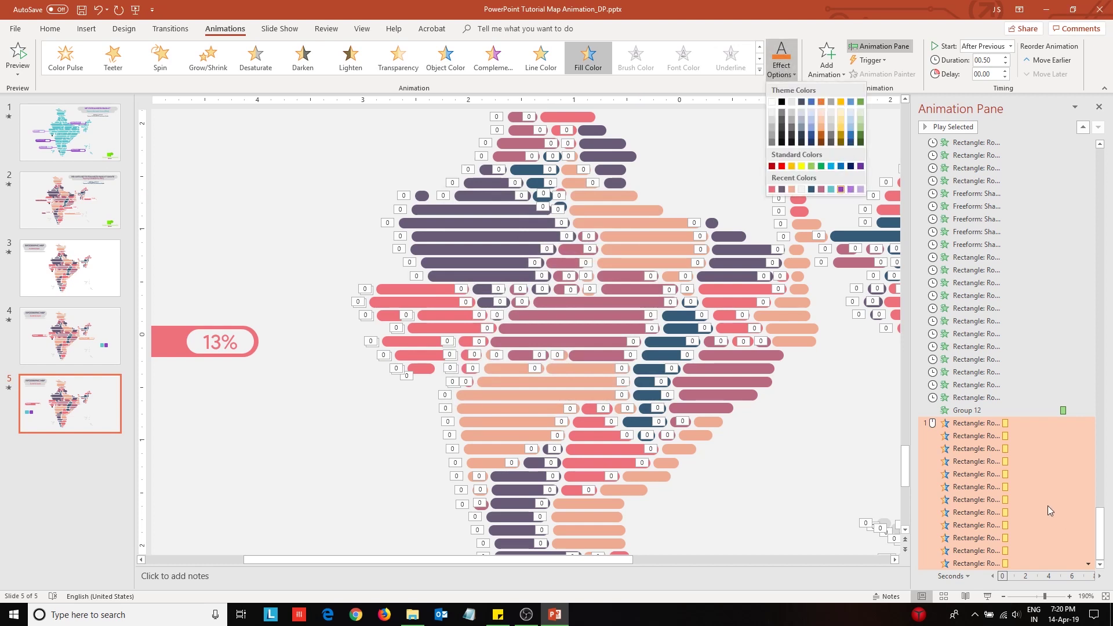
left_click(1060, 486)
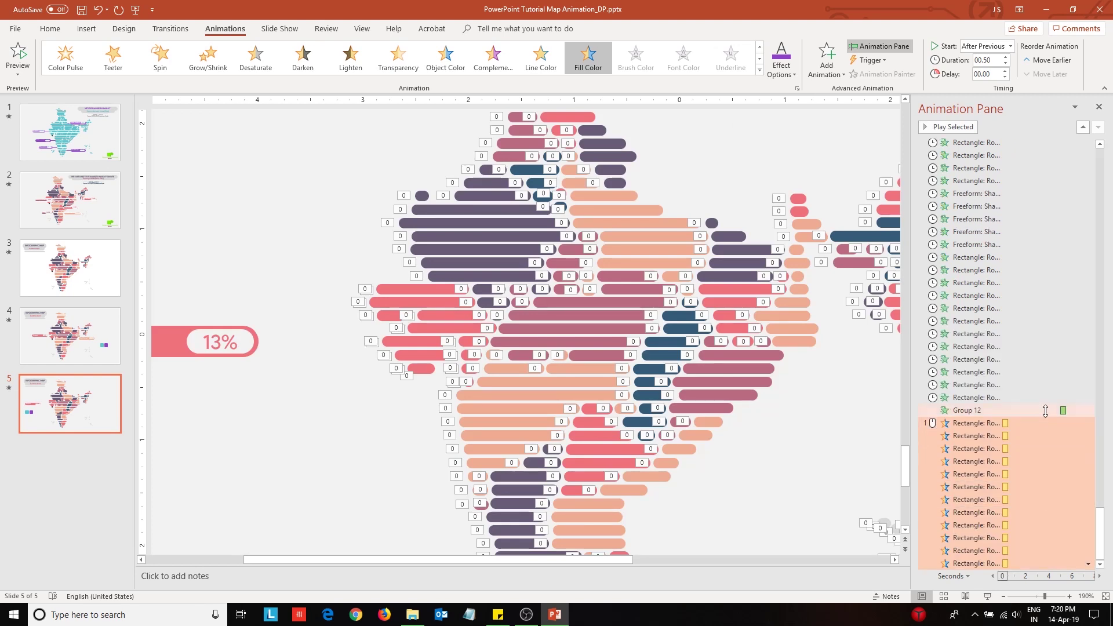
- Close the Animation Pane, zoom out to fit the whole slide, and select every map bar
left_click(1100, 110)
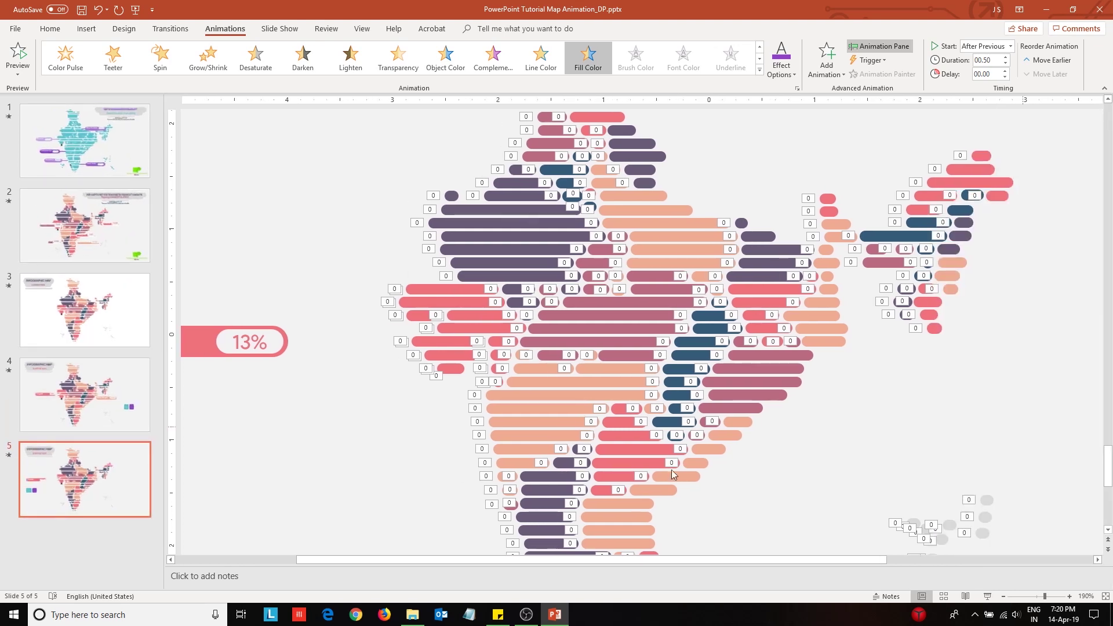
left_click(1003, 596)
left_click(1004, 597)
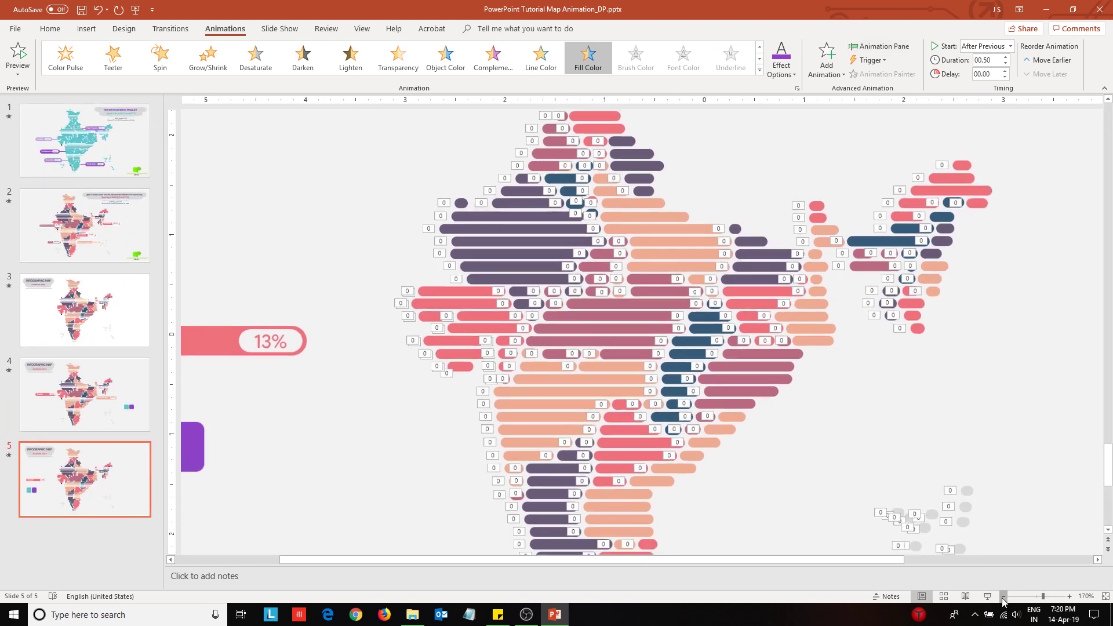
left_click(1003, 597)
left_click(1004, 597)
left_click(1003, 597)
left_click(1004, 596)
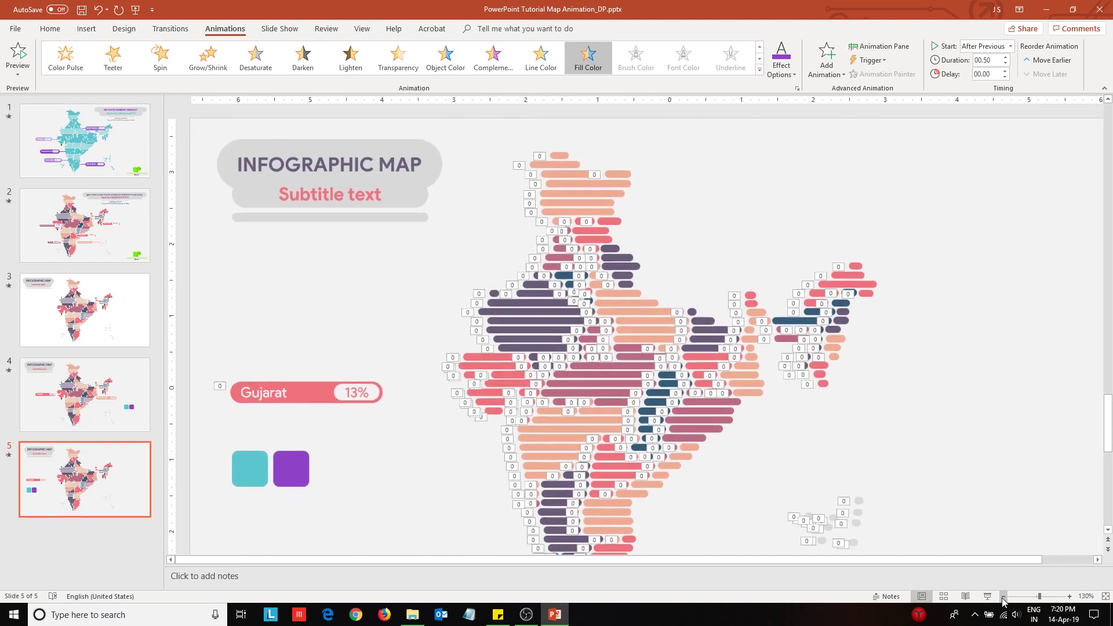
left_click(1003, 597)
left_click(1004, 596)
left_click(1003, 597)
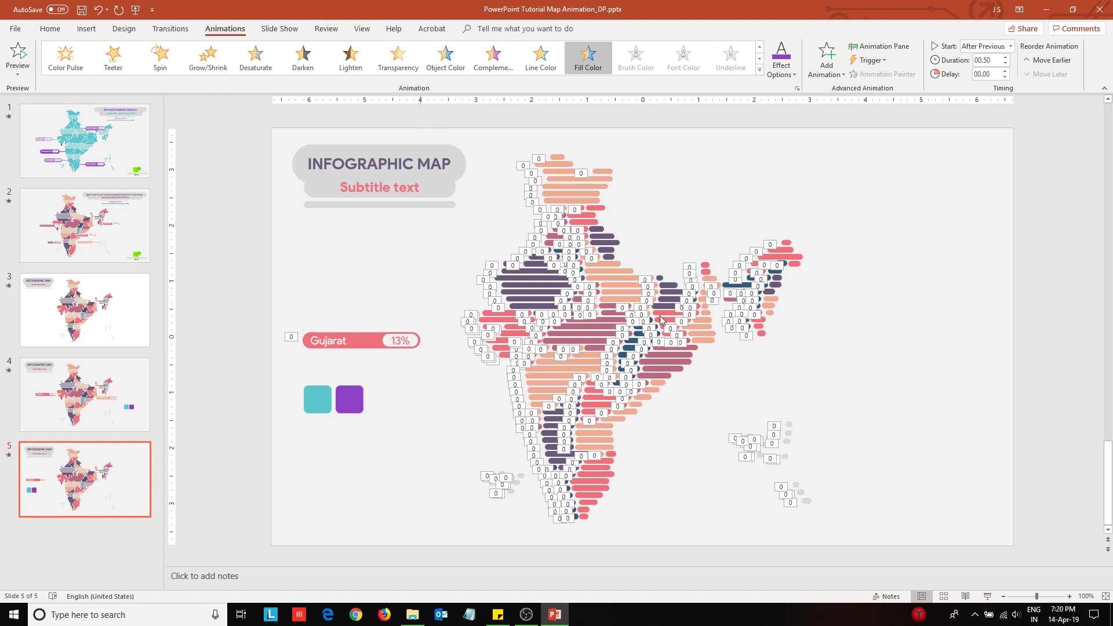
mouse_move(422, 117)
left_mouse_down()
mouse_move(807, 510)
mouse_move(873, 555)
mouse_move(854, 538)
left_mouse_up()
- Fill all the map bars teal by eyedropping the teal square
left_click(474, 27)
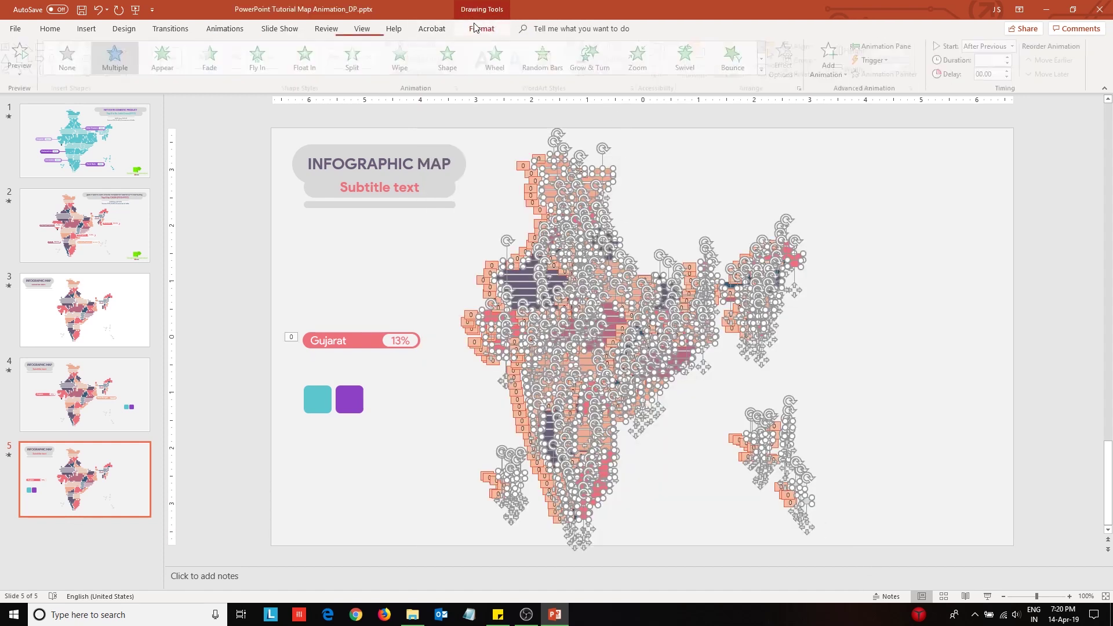
left_click(440, 46)
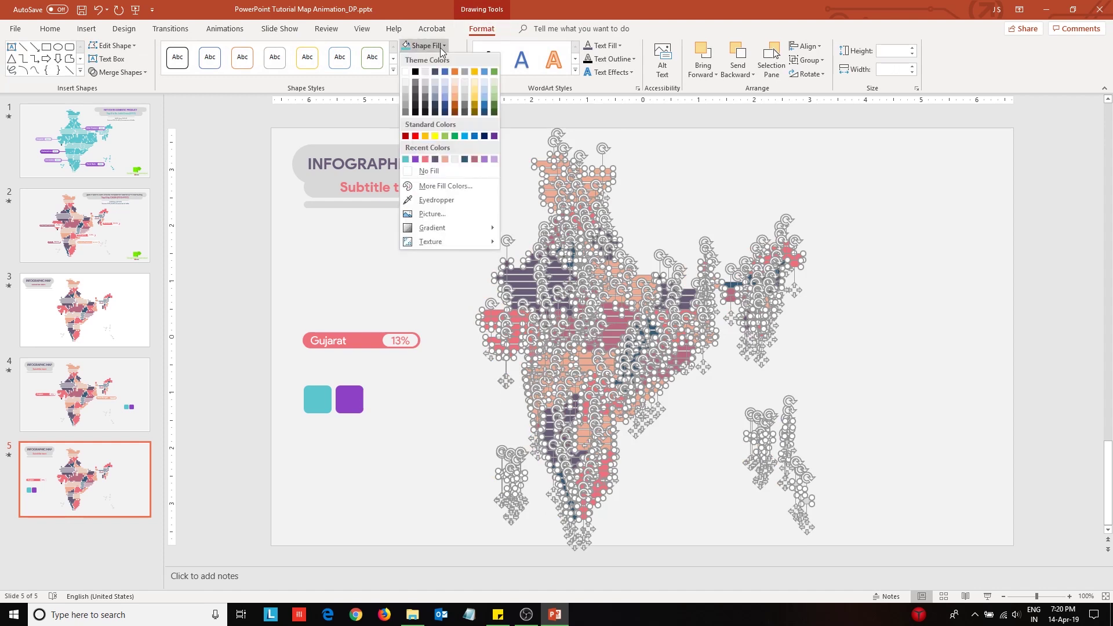
left_click(430, 203)
left_click(330, 392)
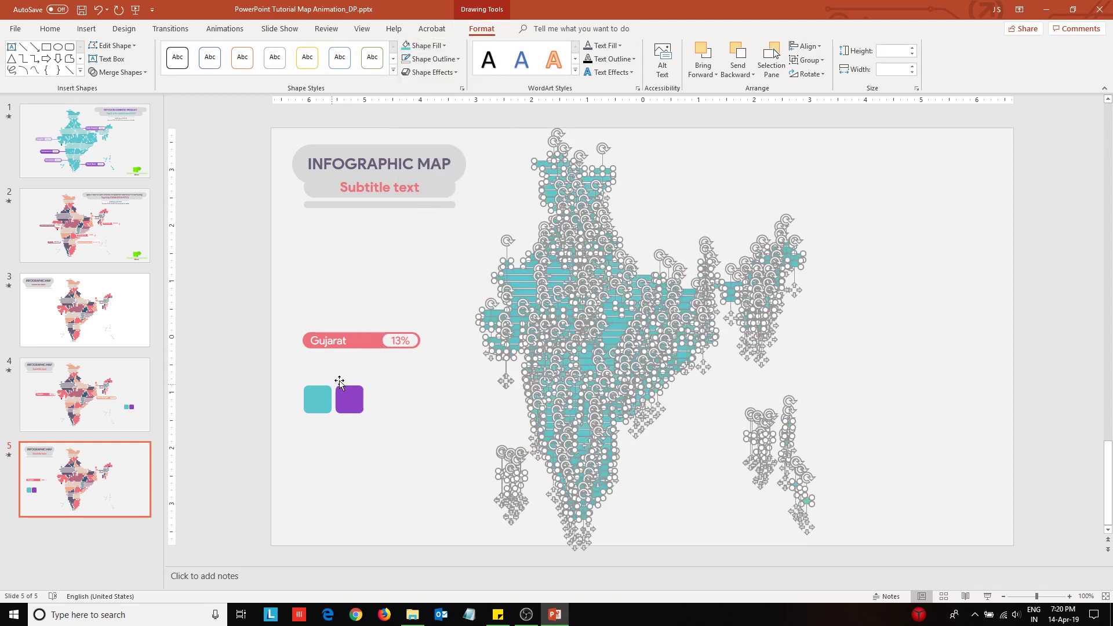
left_click(754, 365)
- Eyedrop the purple square onto the Gujarat bar and recolour its 13% text with a recent colour
left_click(376, 346)
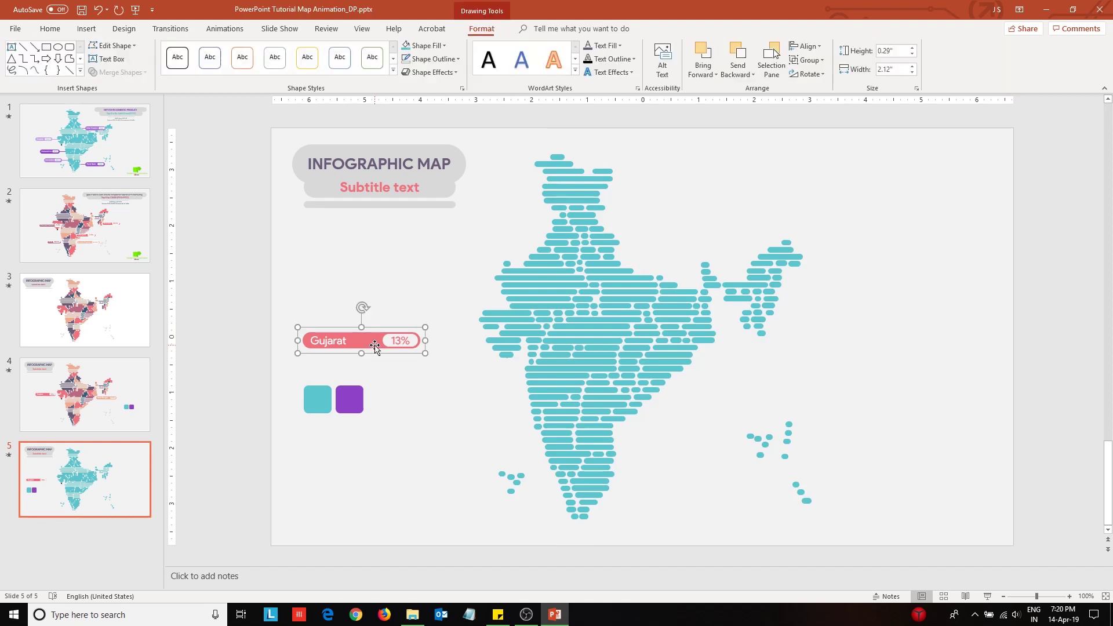
left_click(375, 346)
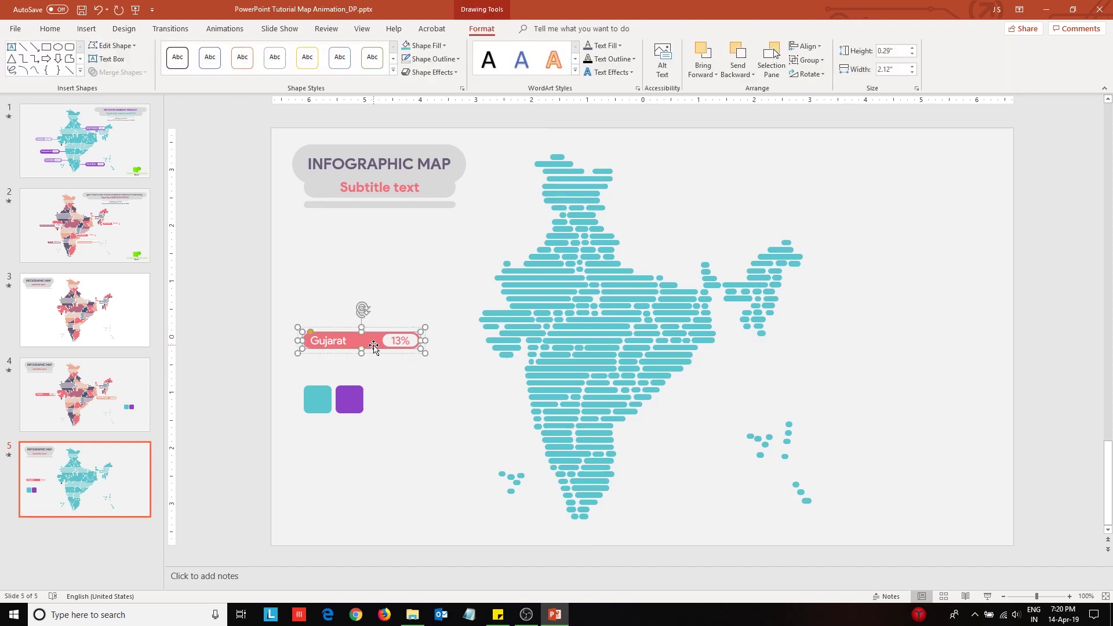
left_click(442, 51)
left_click(431, 202)
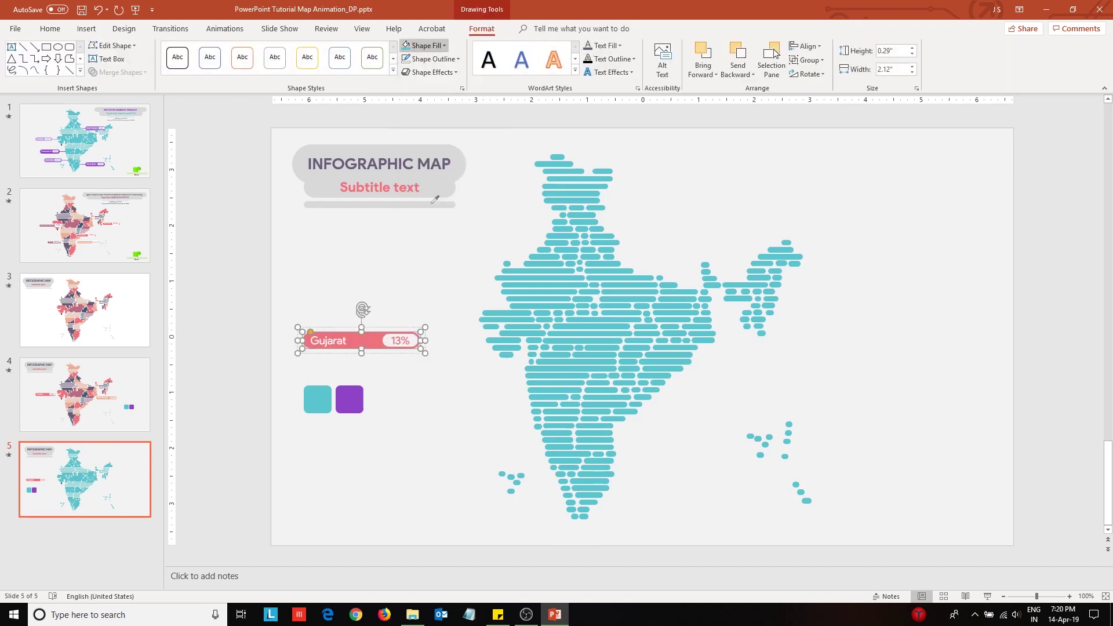
left_click(350, 399)
double_click(400, 340)
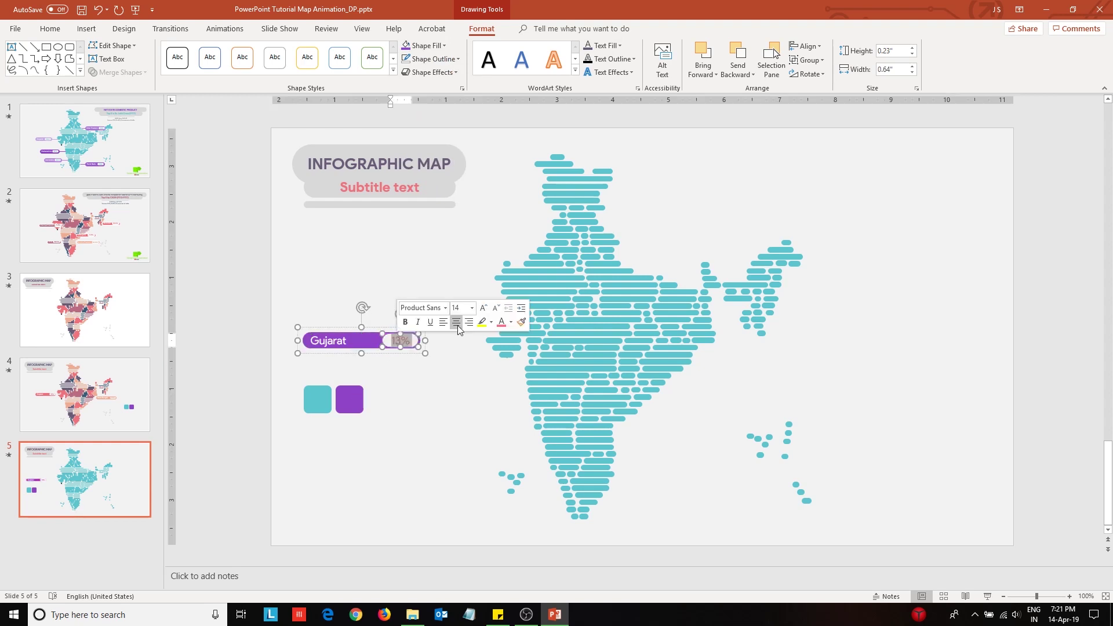
left_click(511, 322)
left_click(503, 436)
left_click(267, 367)
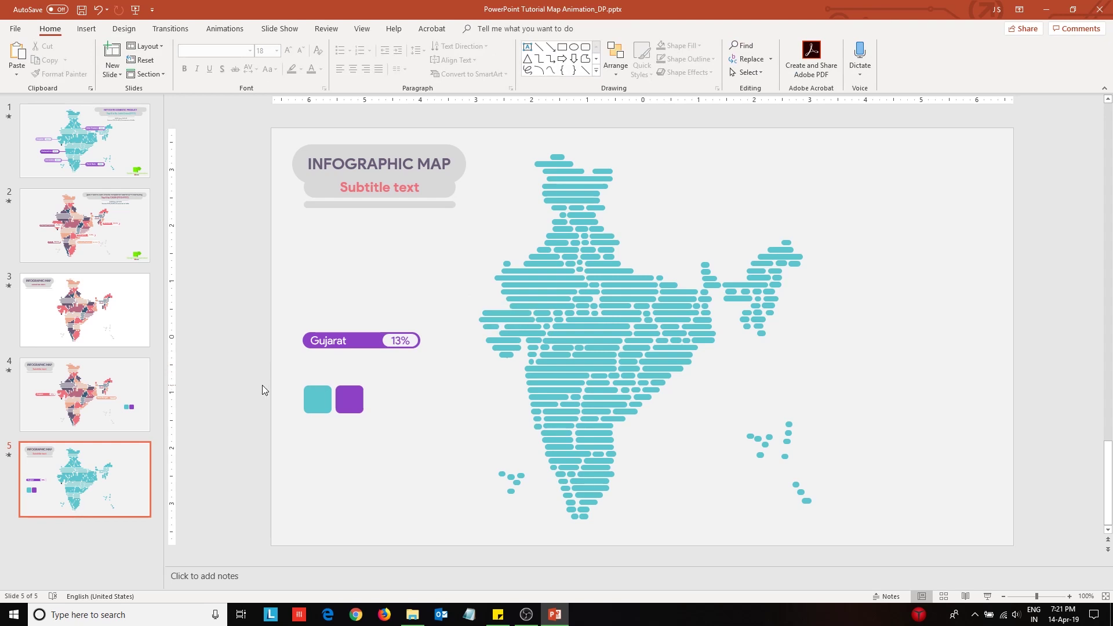
- Colour the INFOGRAPHIC MAP title purple and the subtitle teal, then move the Gujarat bar rightward
triple_click(355, 165)
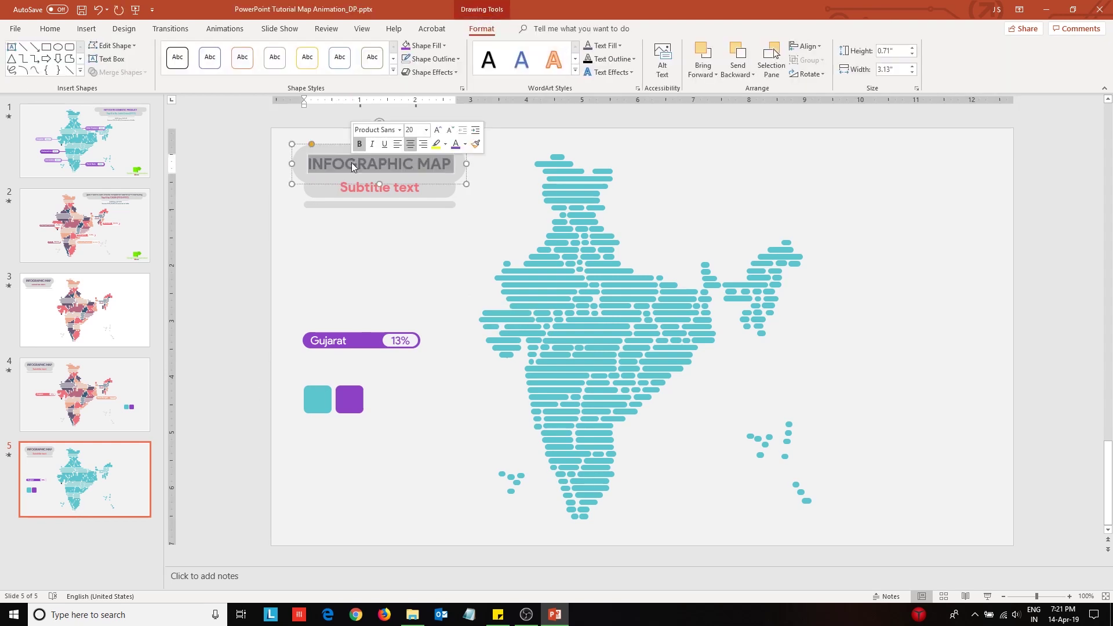
left_click(455, 144)
left_click(379, 187)
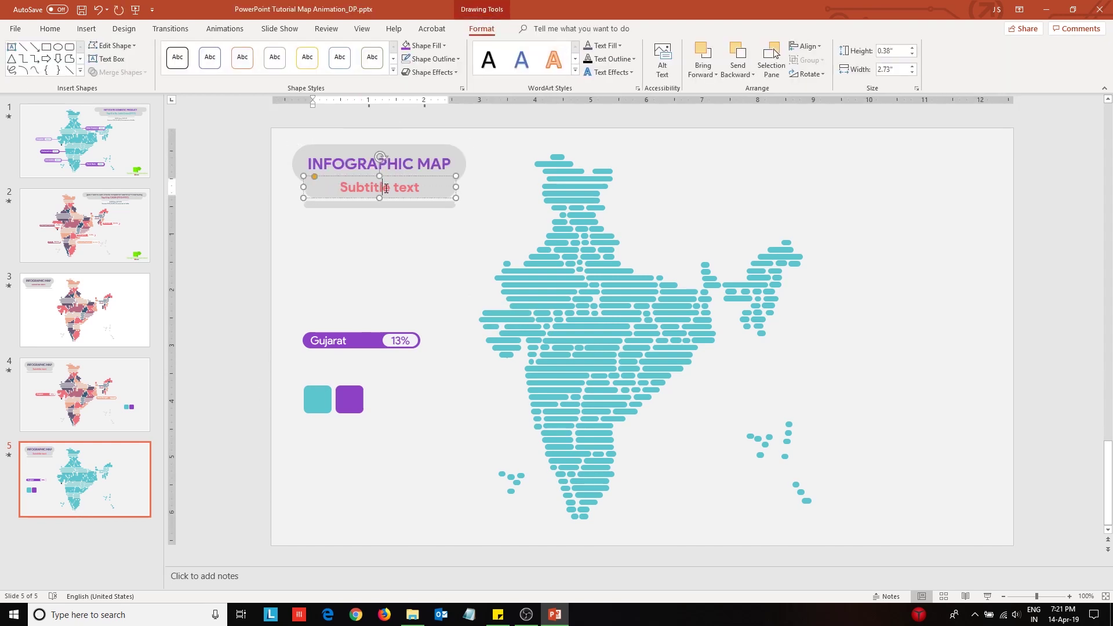
triple_click(379, 187)
left_click(498, 170)
left_click(499, 284)
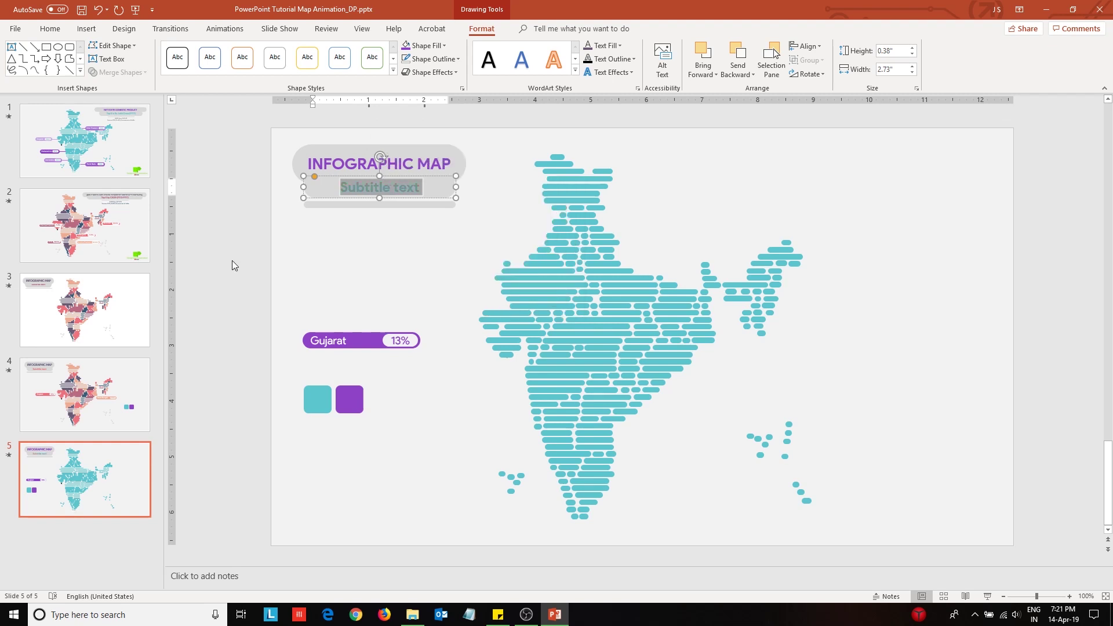
left_click(233, 266)
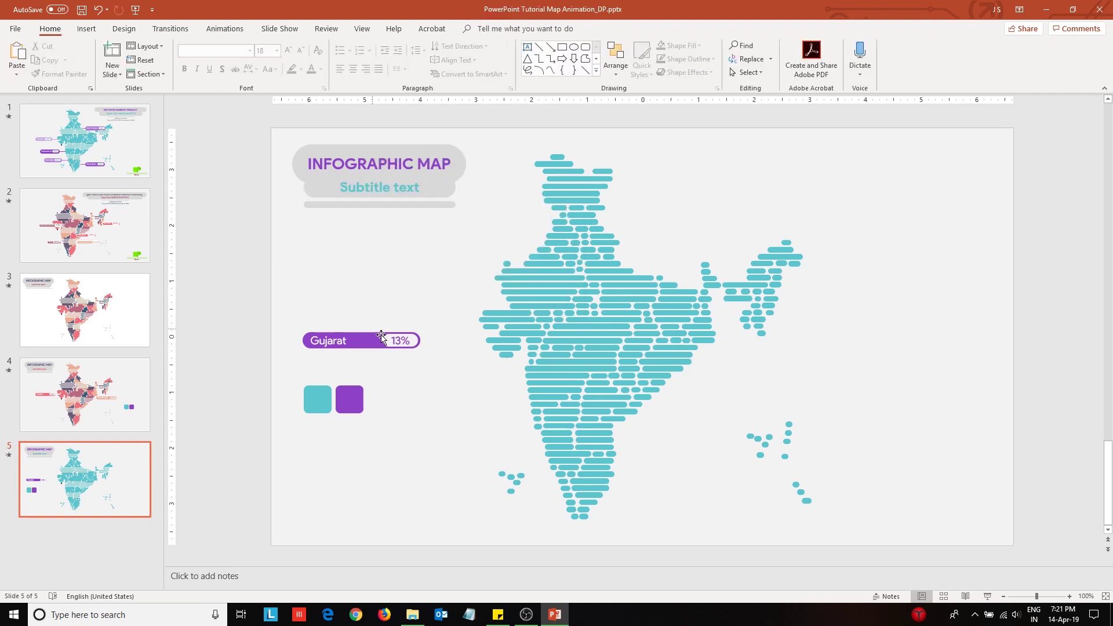
left_click_drag(384, 349, 428, 342)
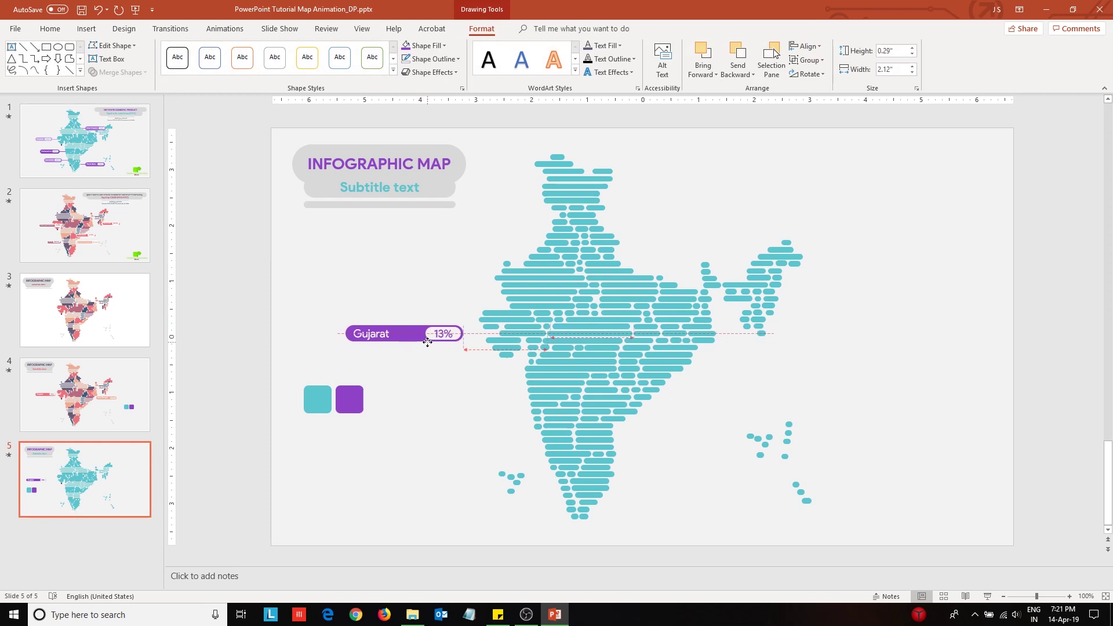
- Draw a purple 2¼ pt line connecting the Gujarat bar to the map
left_click(87, 28)
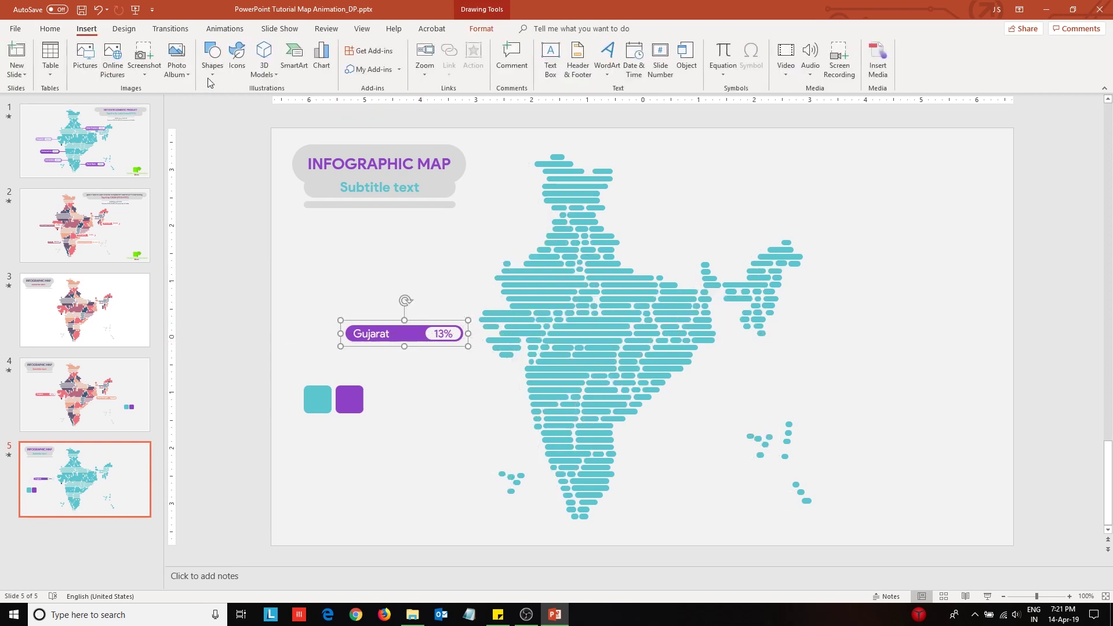
left_click(212, 57)
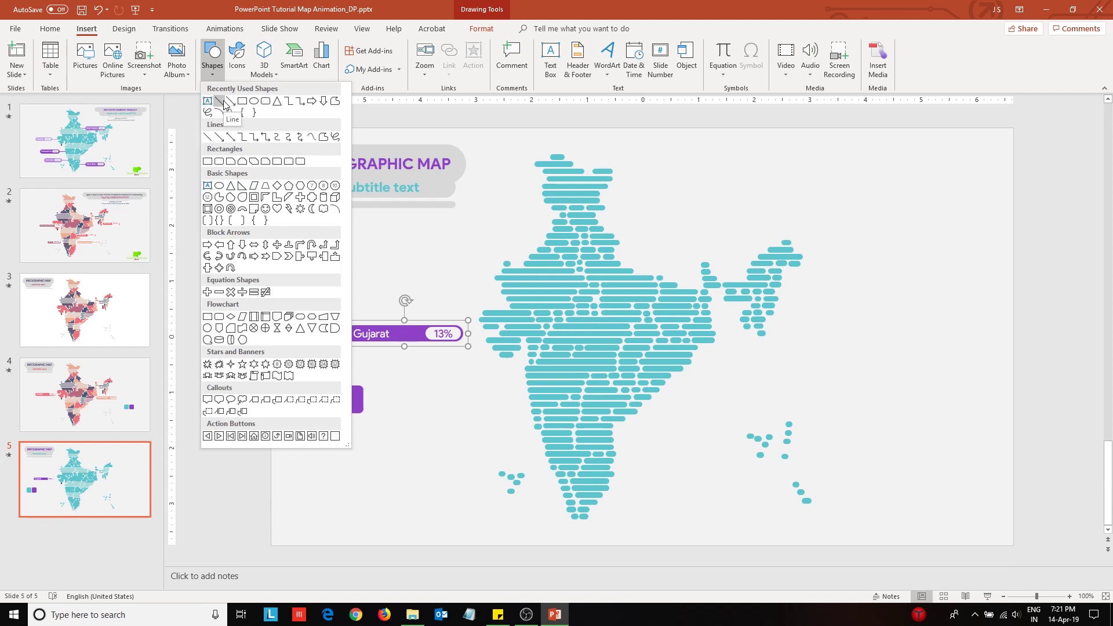
left_click(242, 102)
left_click_drag(426, 326, 464, 333)
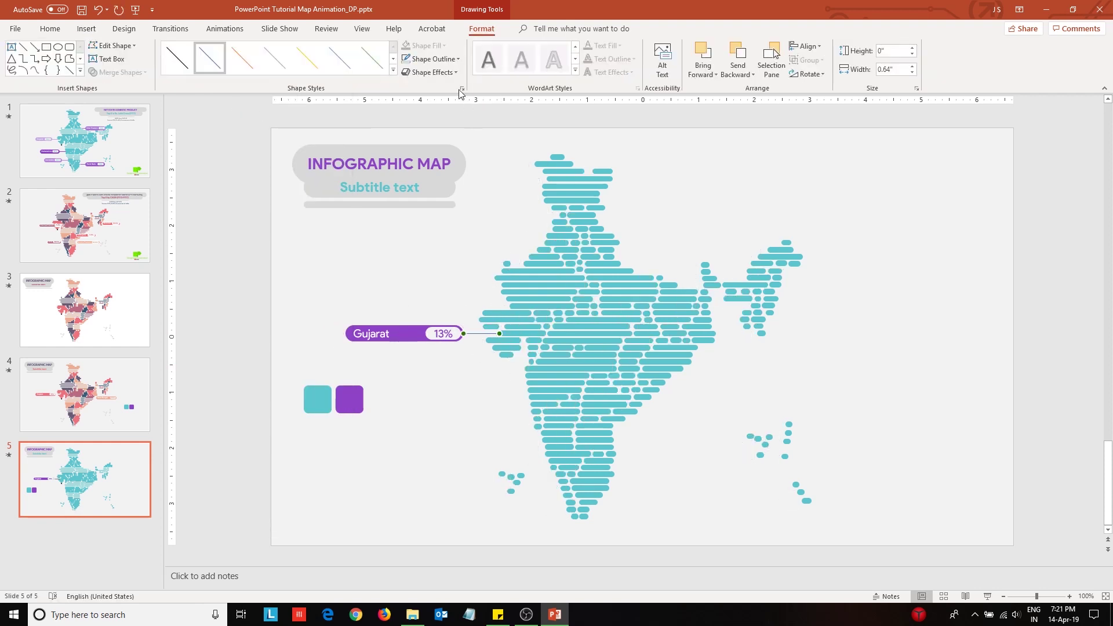
left_click(419, 61)
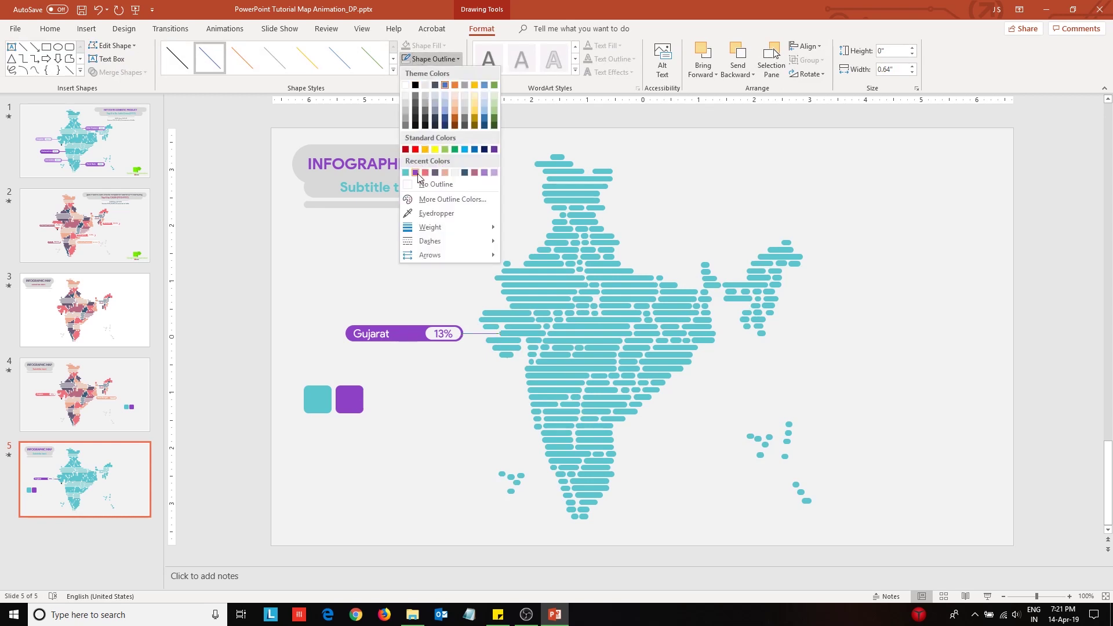
left_click(416, 172)
left_click(434, 59)
mouse_move(458, 227)
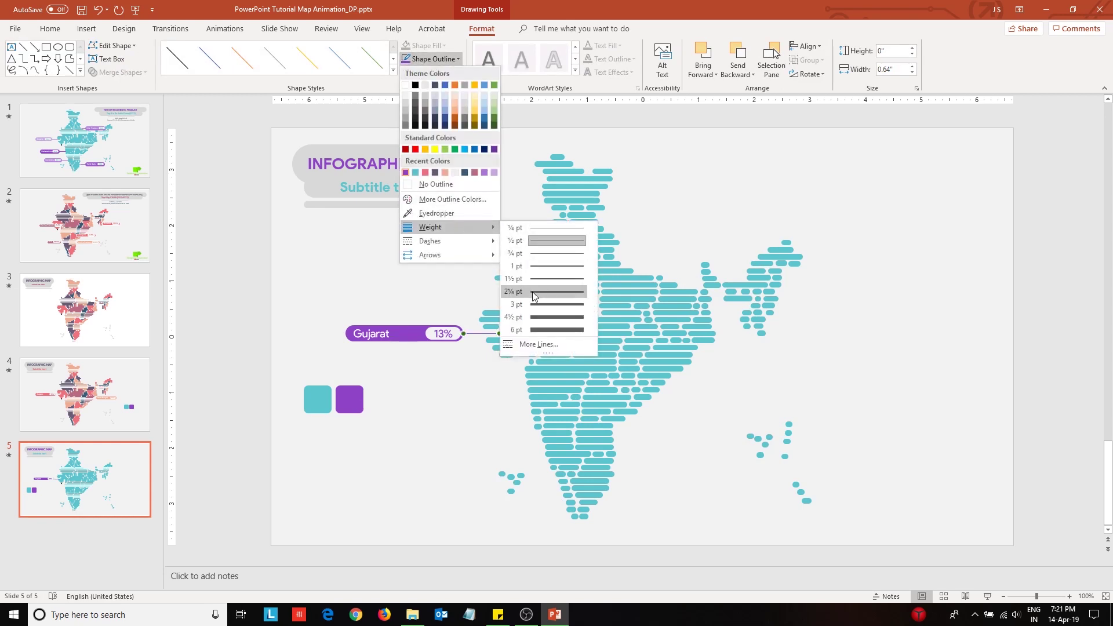
left_click(535, 292)
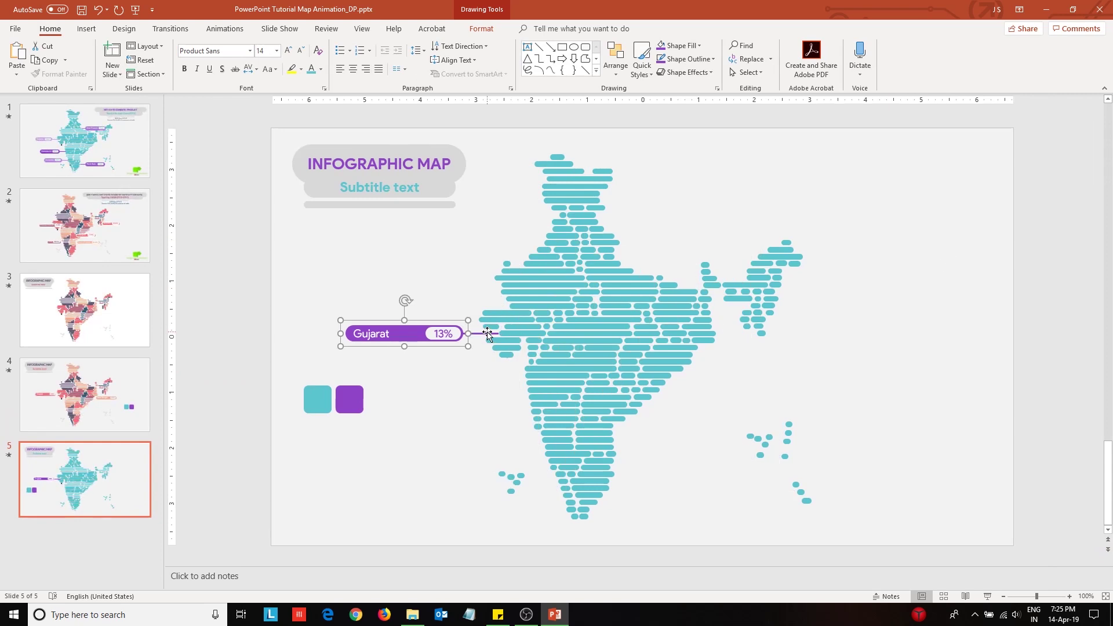
- Group the Gujarat bar with its connector line and give the group a Wipe entrance
left_click(488, 334, "shift")
key("ctrl+g")
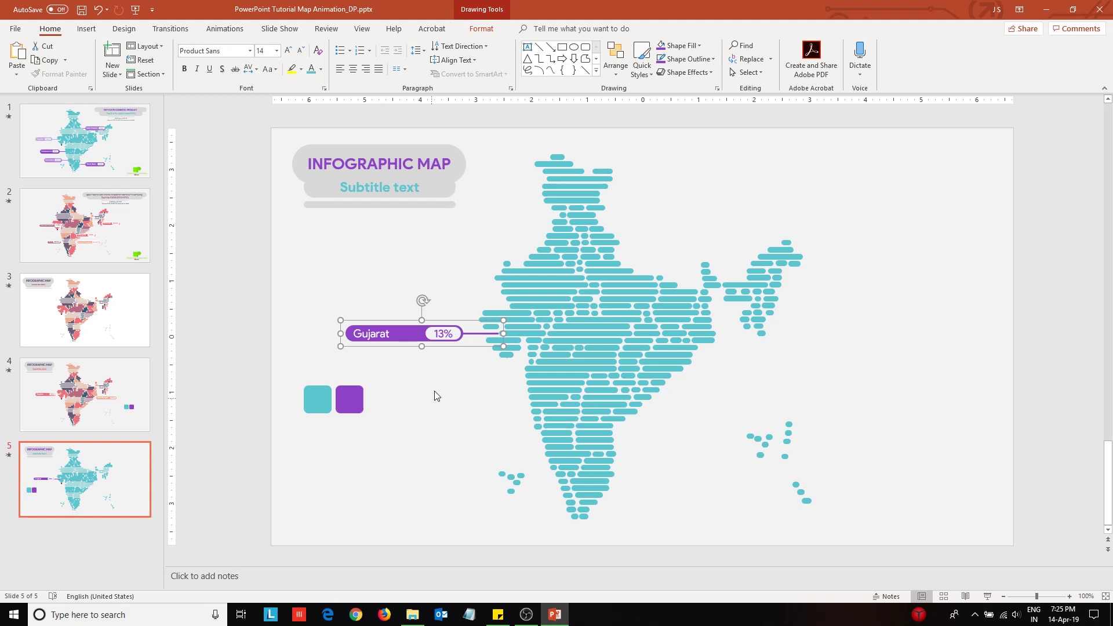
left_click(236, 30)
left_click(350, 58)
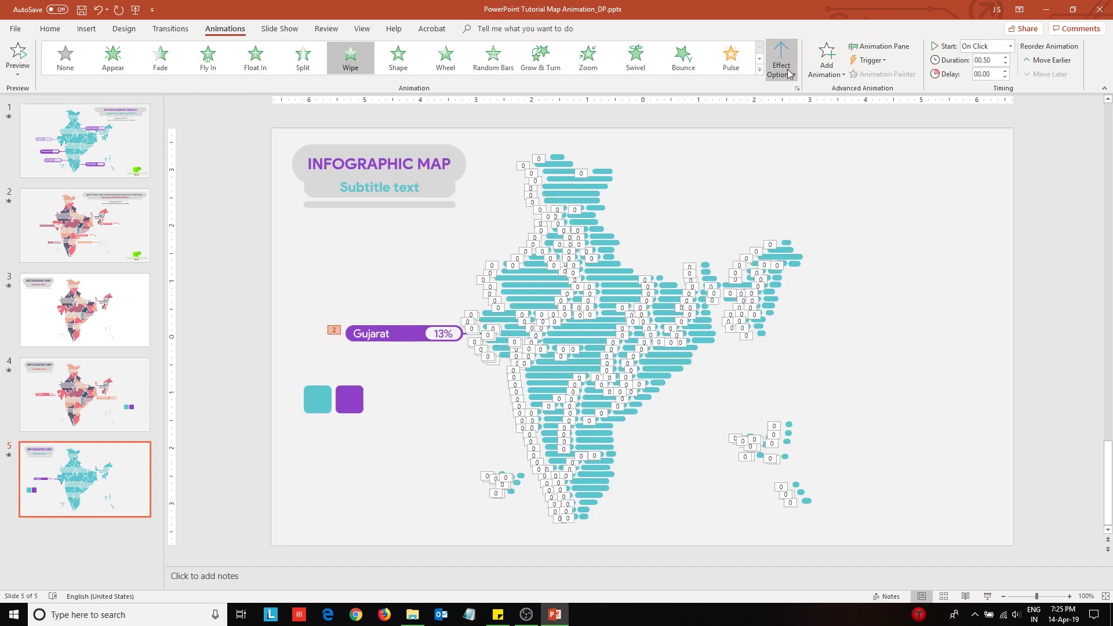
- Make the Gujarat group (Group 3) wipe in From Right and start After Previous
left_click(789, 72)
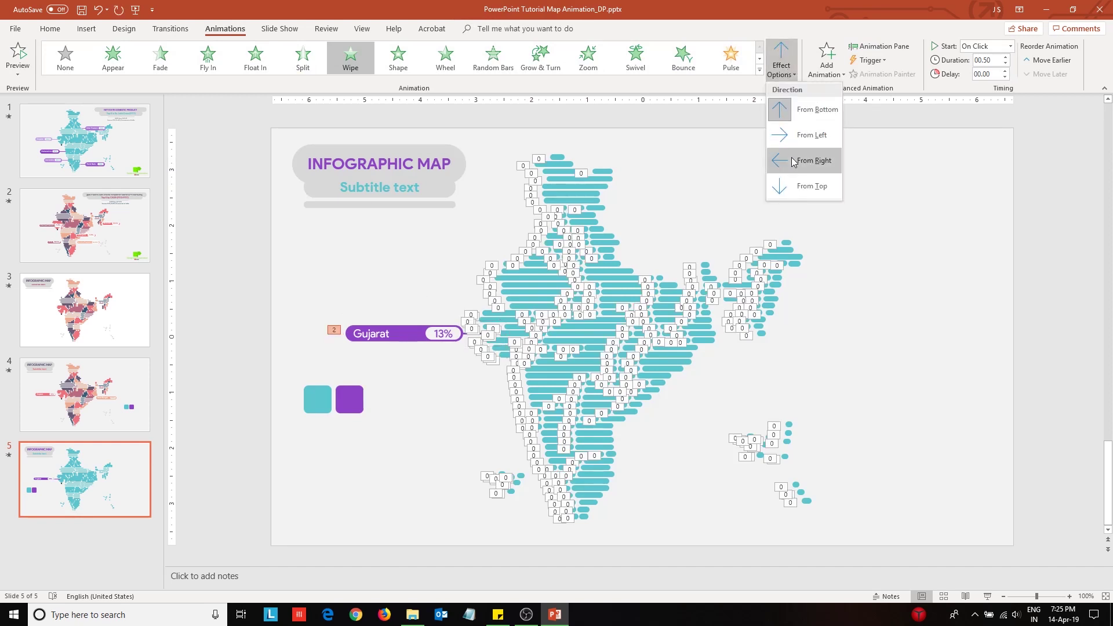
left_click(814, 161)
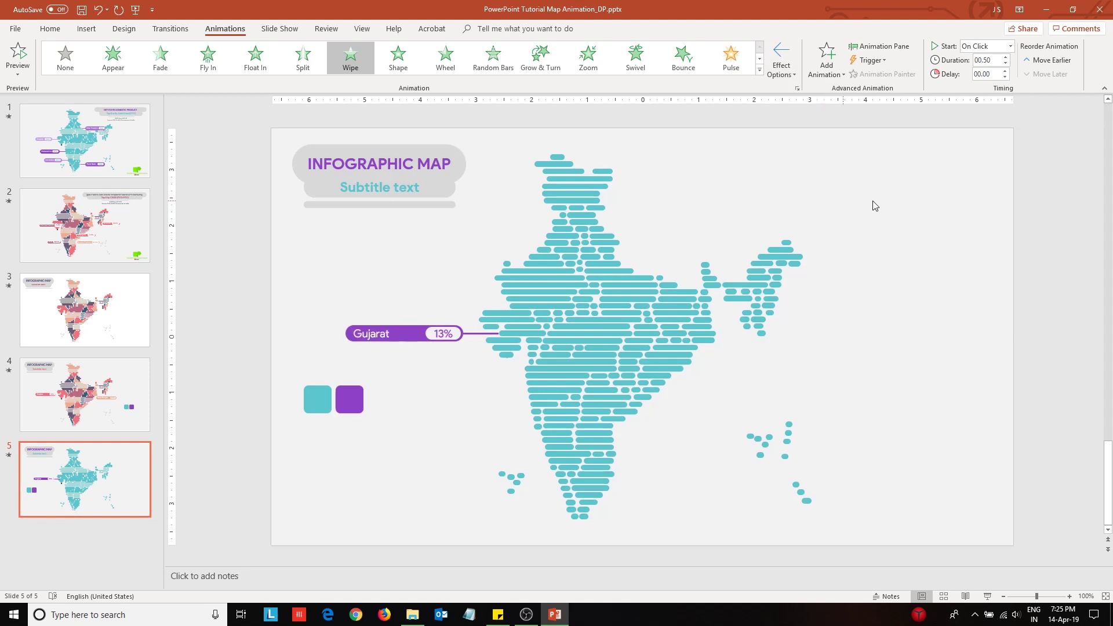
left_click(880, 46)
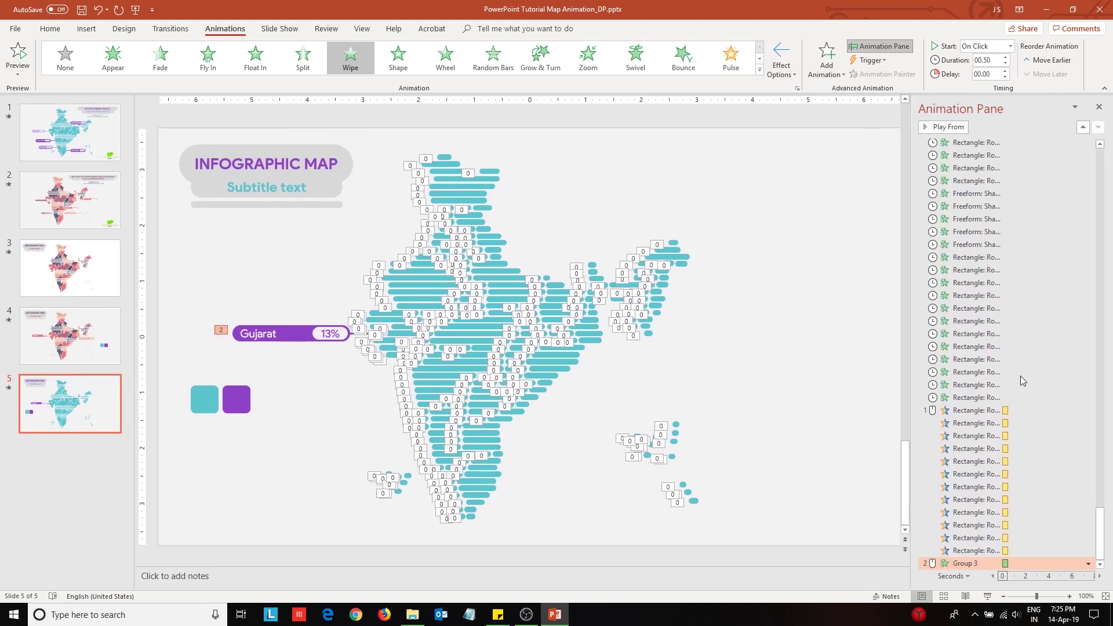
left_click(1088, 567)
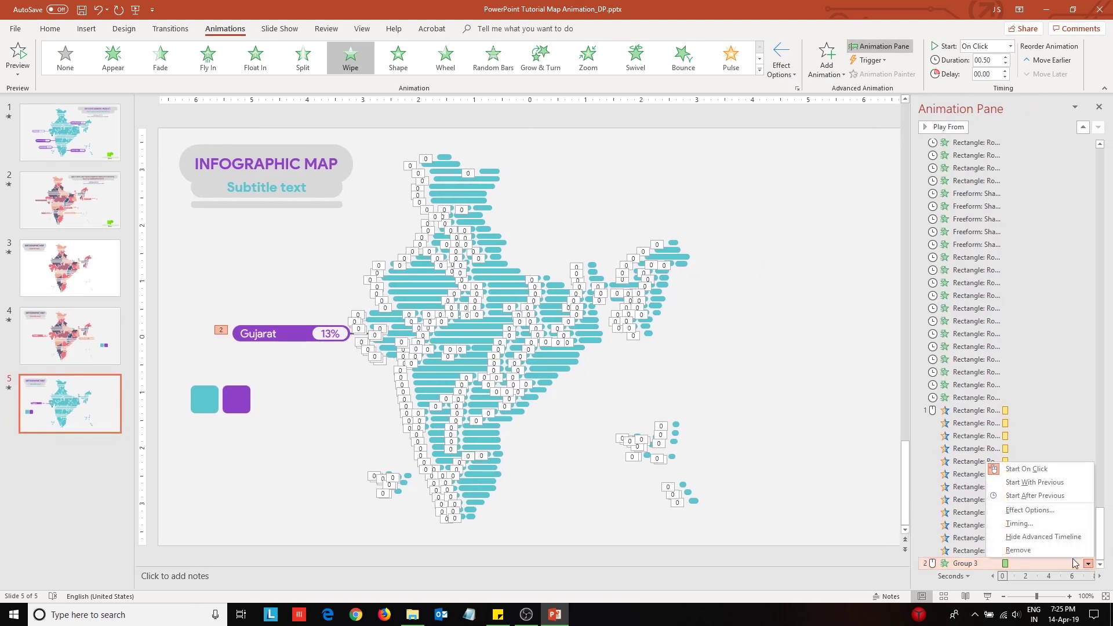
left_click(1047, 494)
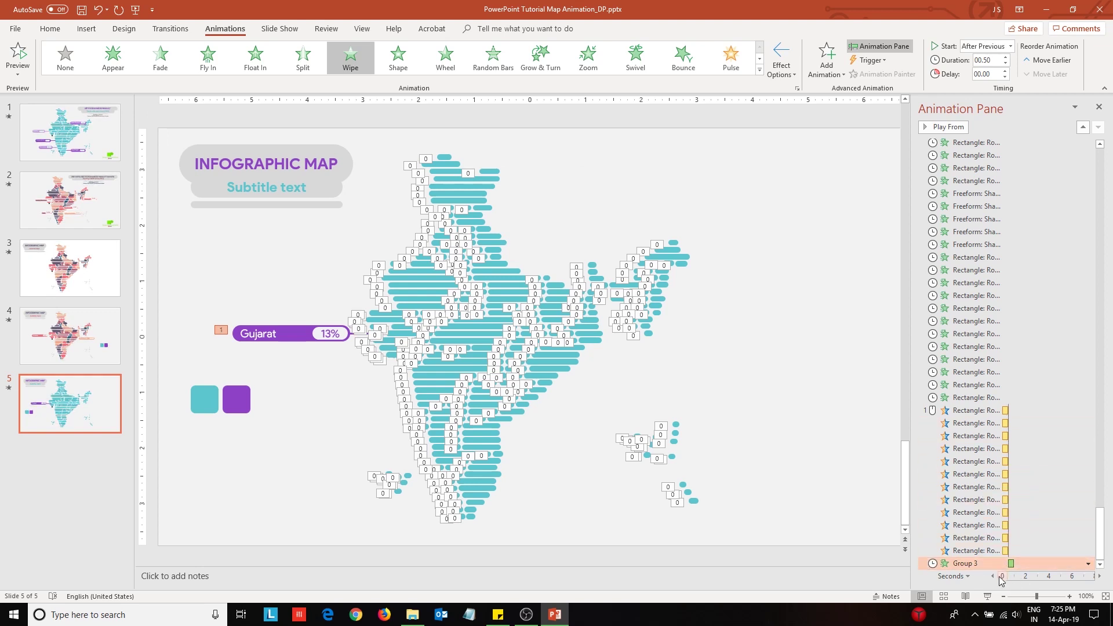
- Set the Gujarat bars' Fill Color highlight to start After Previous
left_click(987, 397)
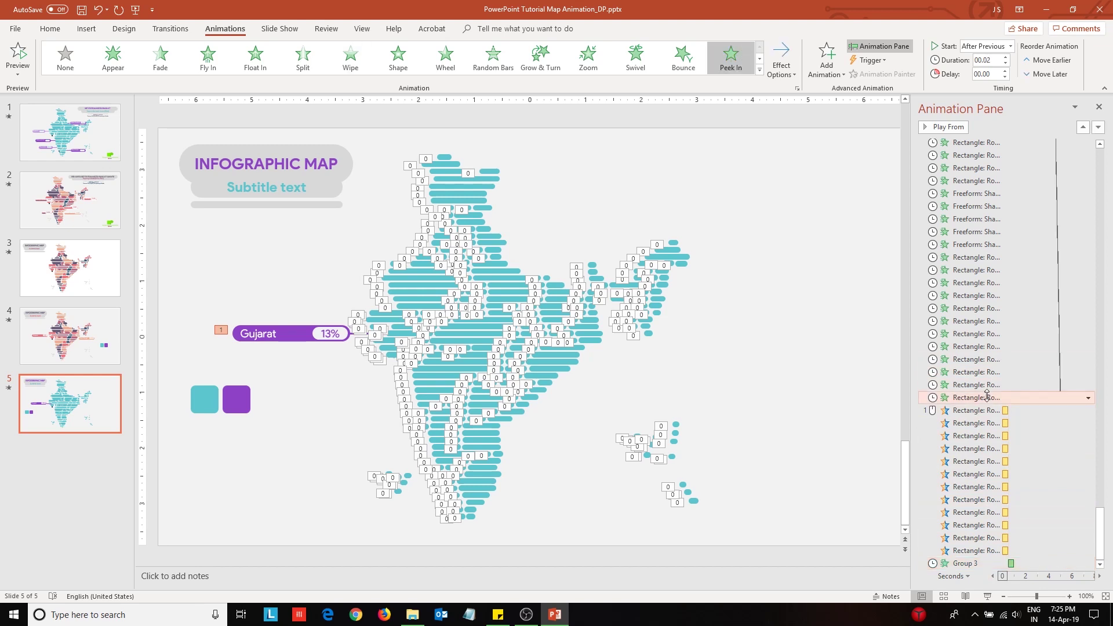
left_click(991, 411)
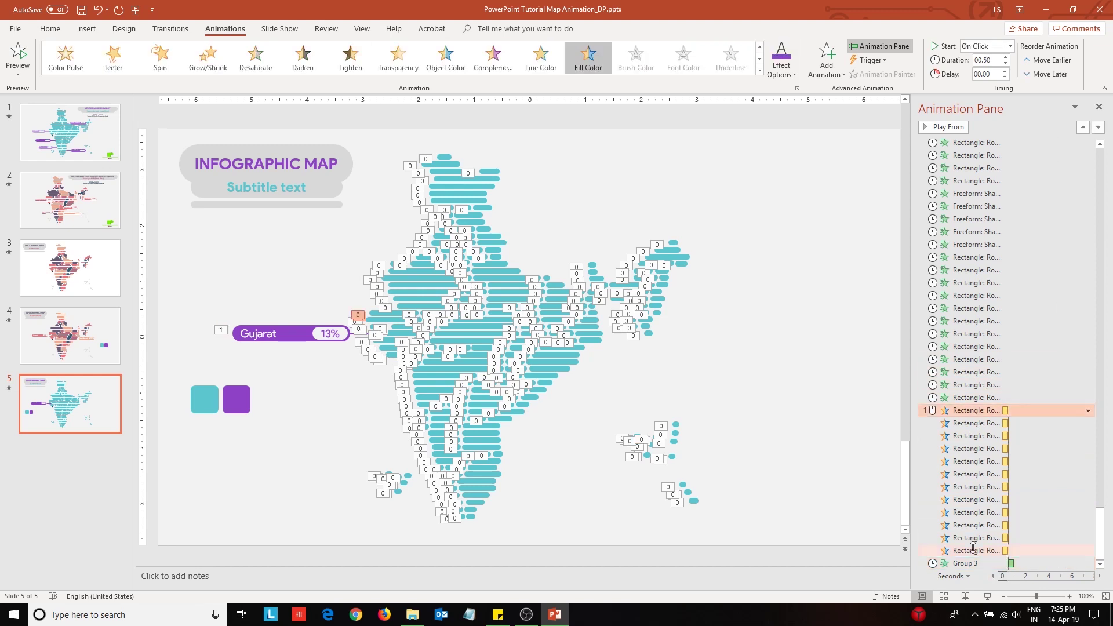
left_click(1088, 410)
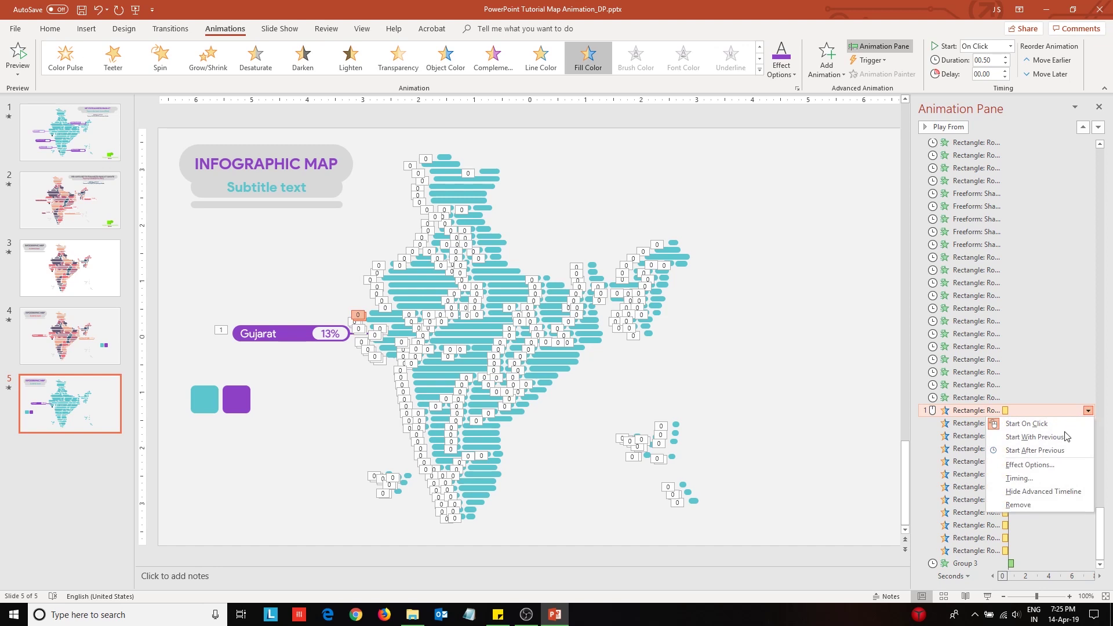
left_click(1051, 452)
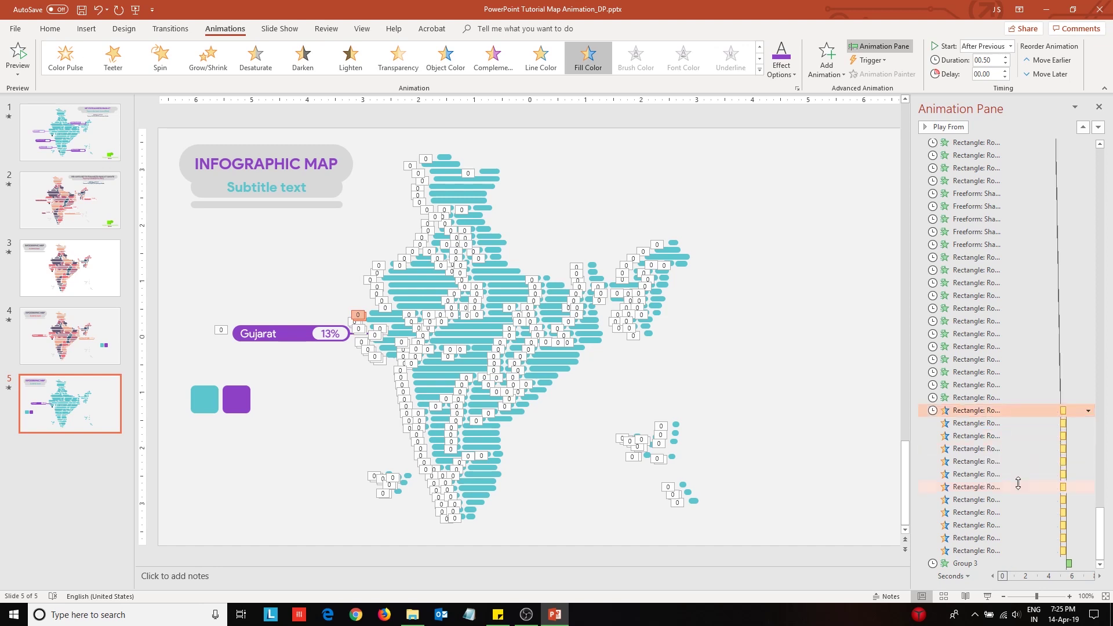